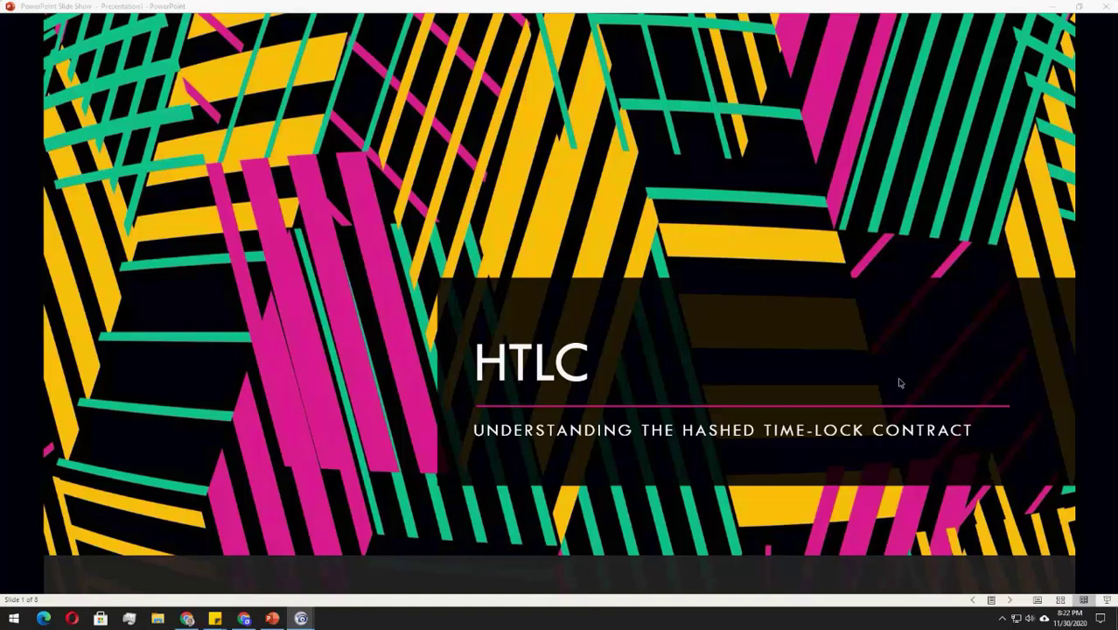
Step: Advance the slide show from the HTLC title slide to slide 2, 'Bob and Alice – How to use HTLC'
left_click(899, 382)
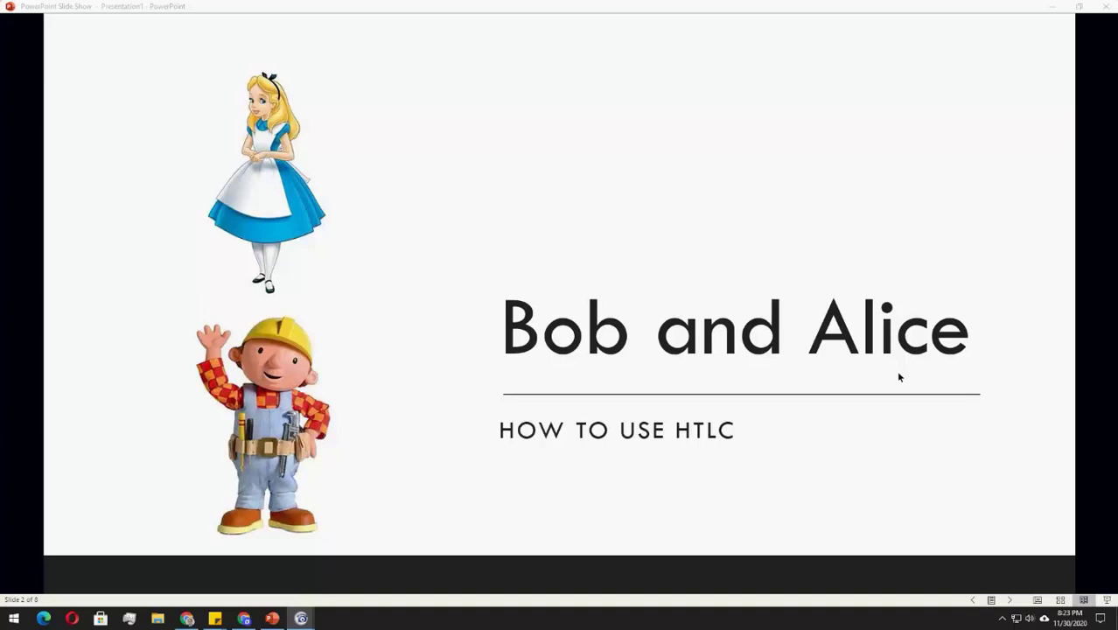
Step: Step through The Scenario, Use Cases and Interesting Use Cases slides to slide 6, 'Alice creates an HTLC'
left_click(898, 377)
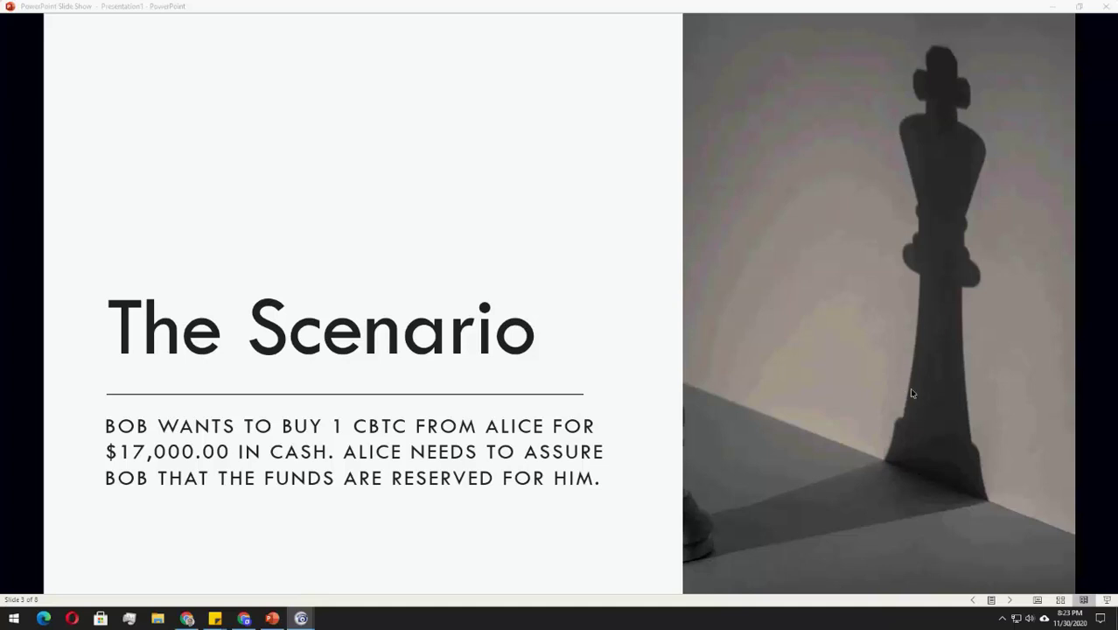
left_click(912, 392)
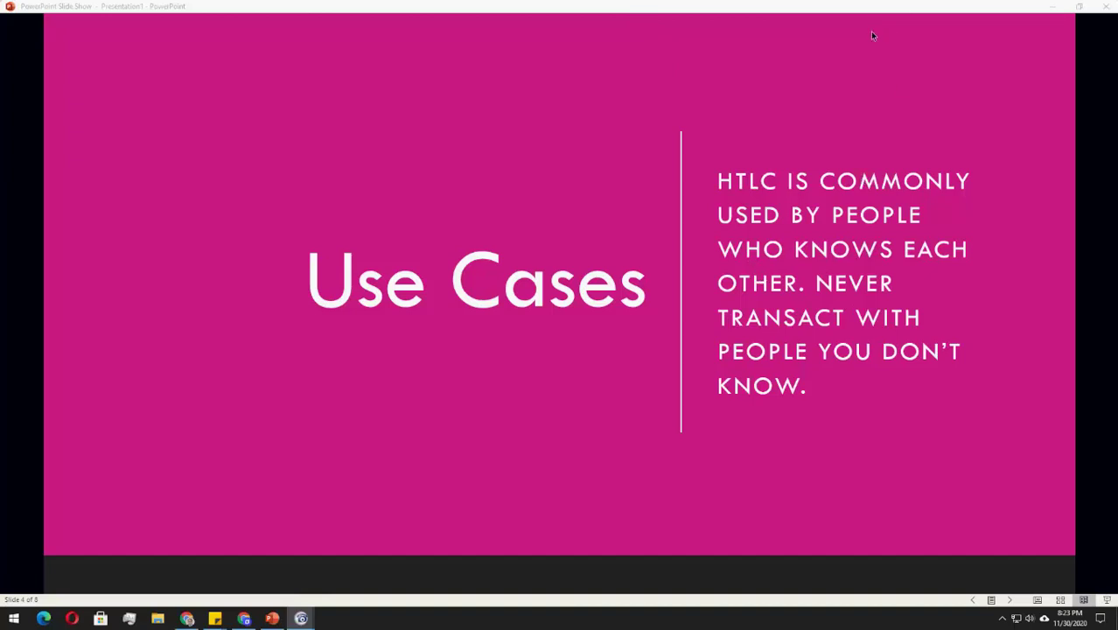
left_click(843, 342)
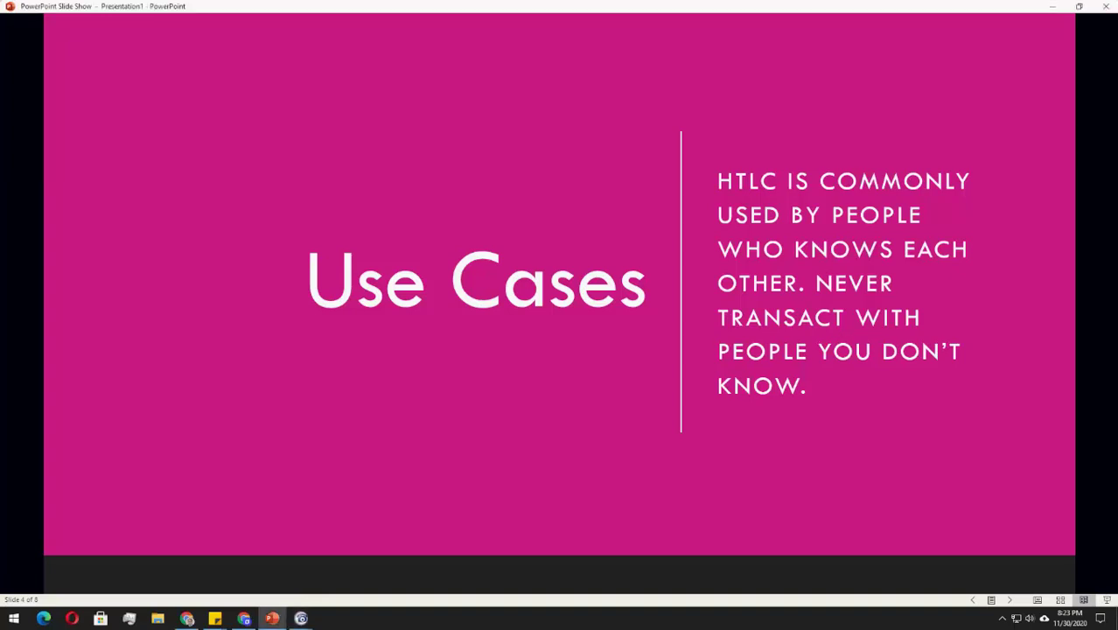
left_click(869, 332)
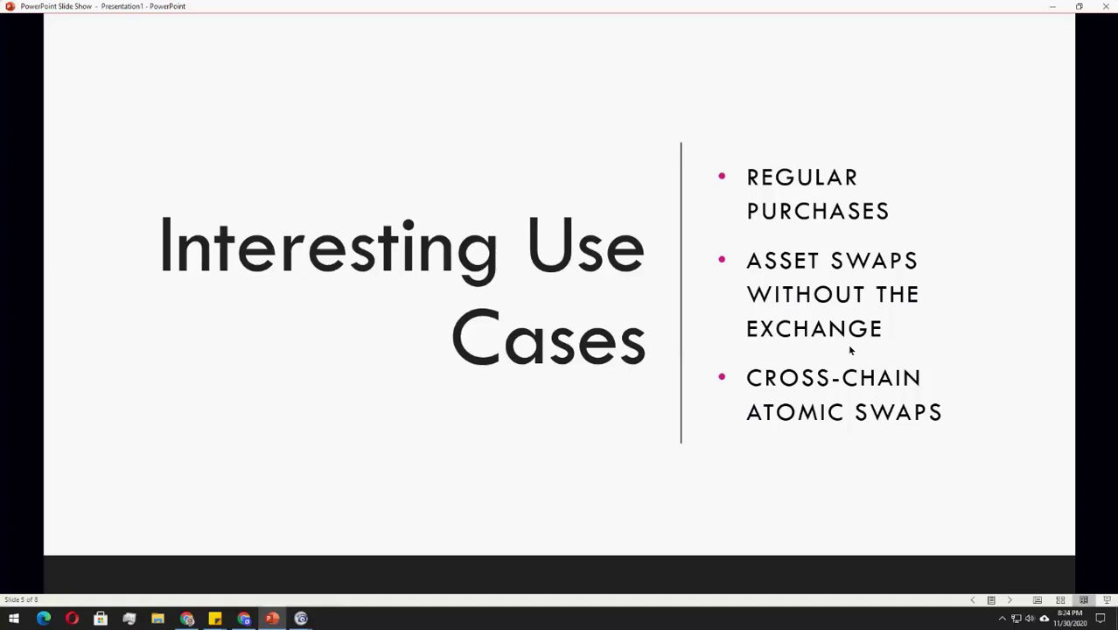
left_click(849, 350)
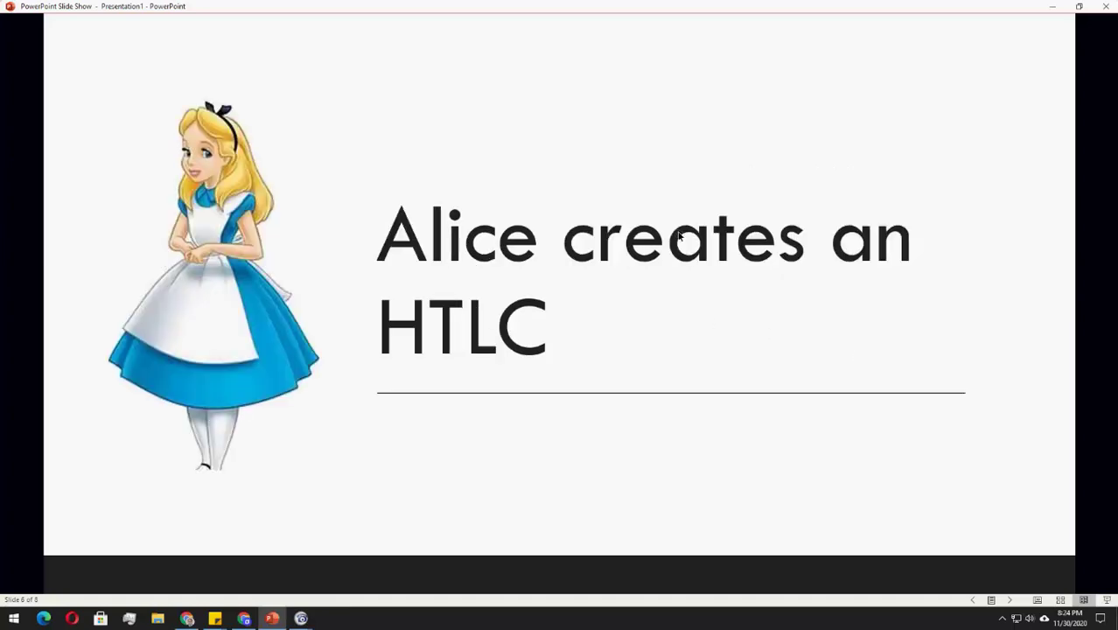
Step: In Compumatrix, open Spotlight's Hashed Time-Lock Contracts feature and start a new HTLC
left_click(186, 618)
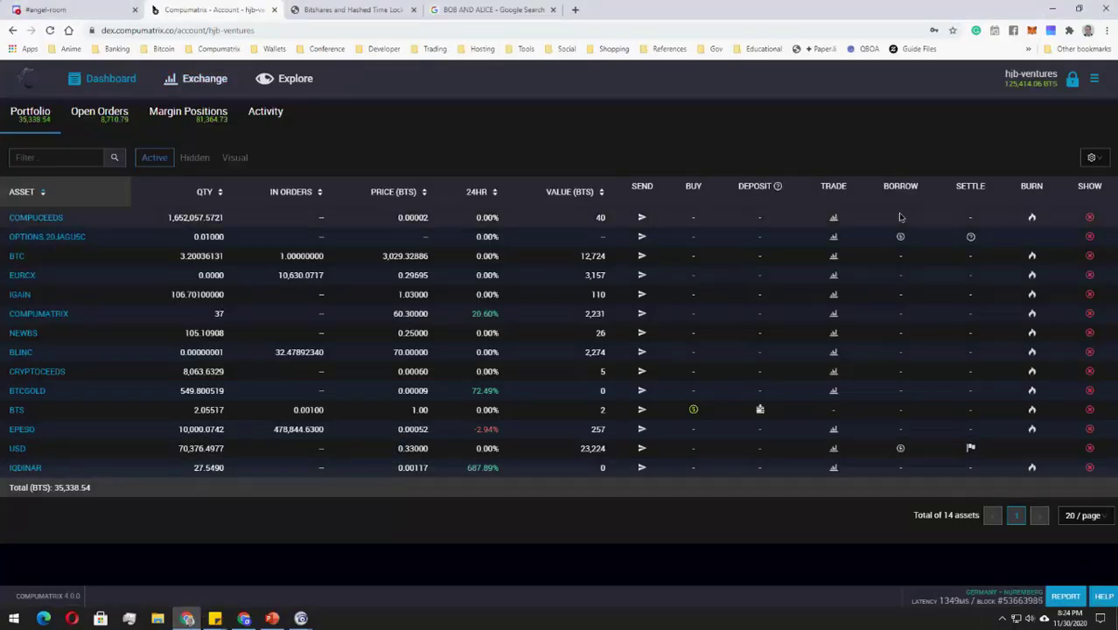
left_click(1094, 80)
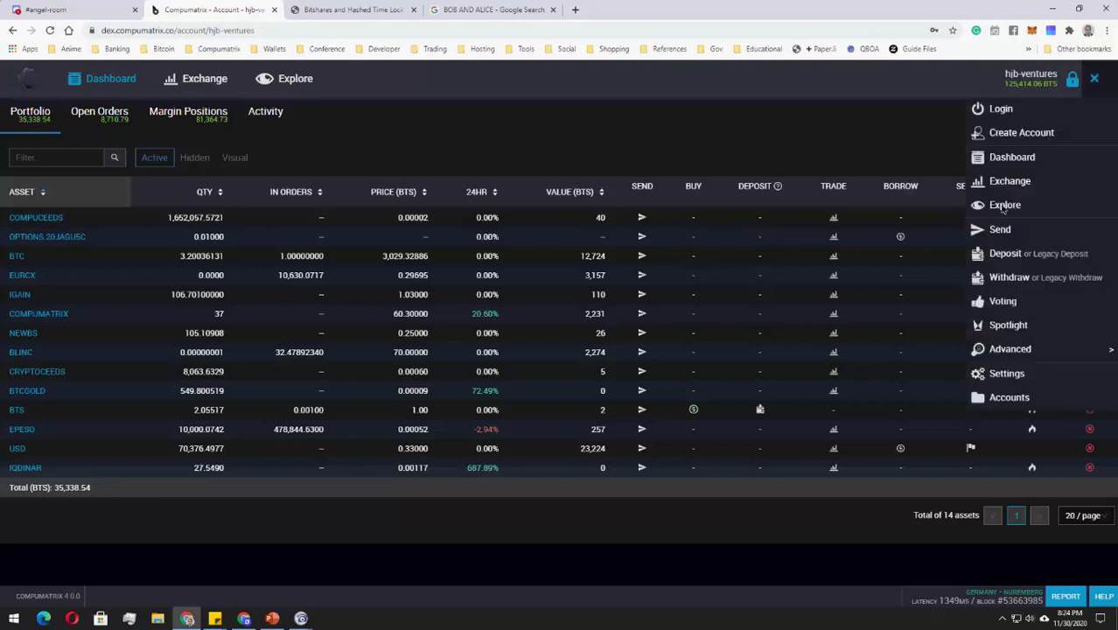
left_click(1010, 326)
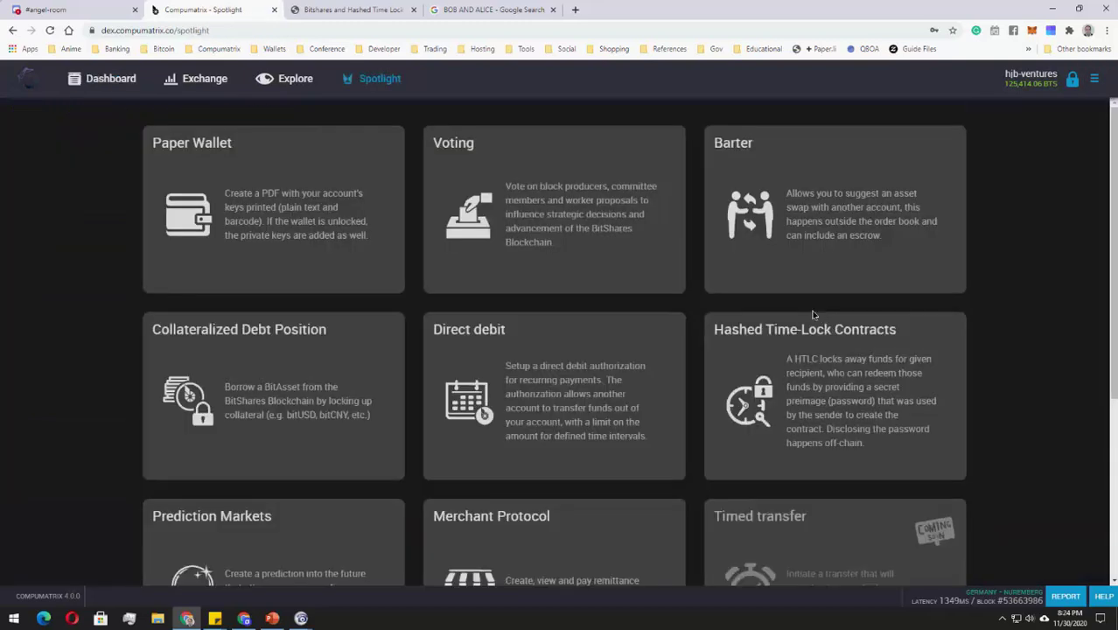
left_click(767, 377)
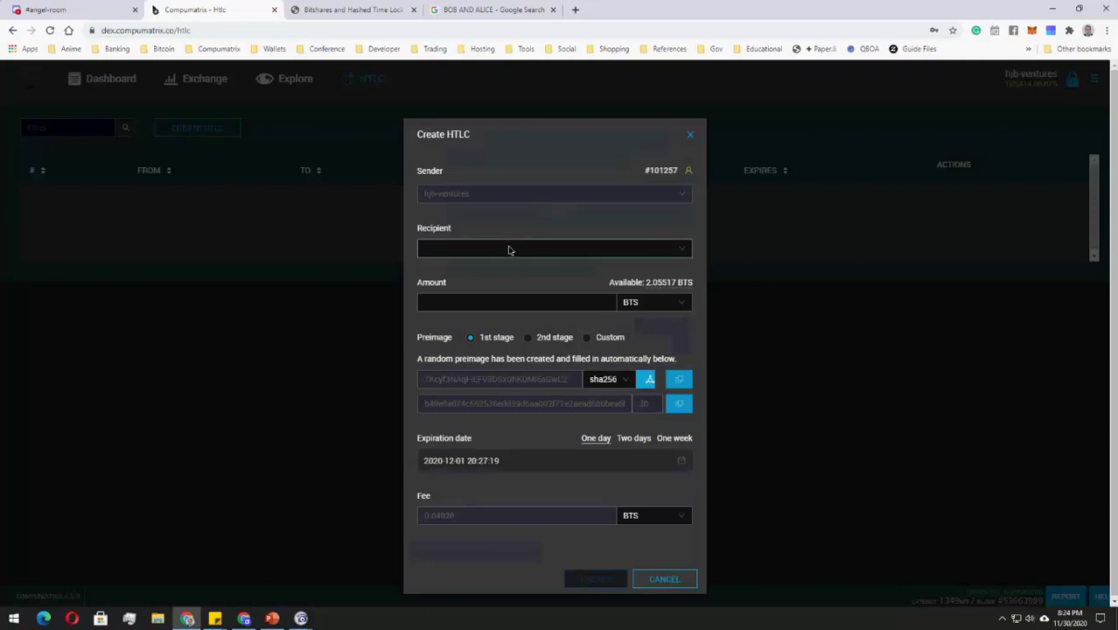
Step: Choose the HTLC recipient account and set the amount to 1 BTC
left_click(510, 250)
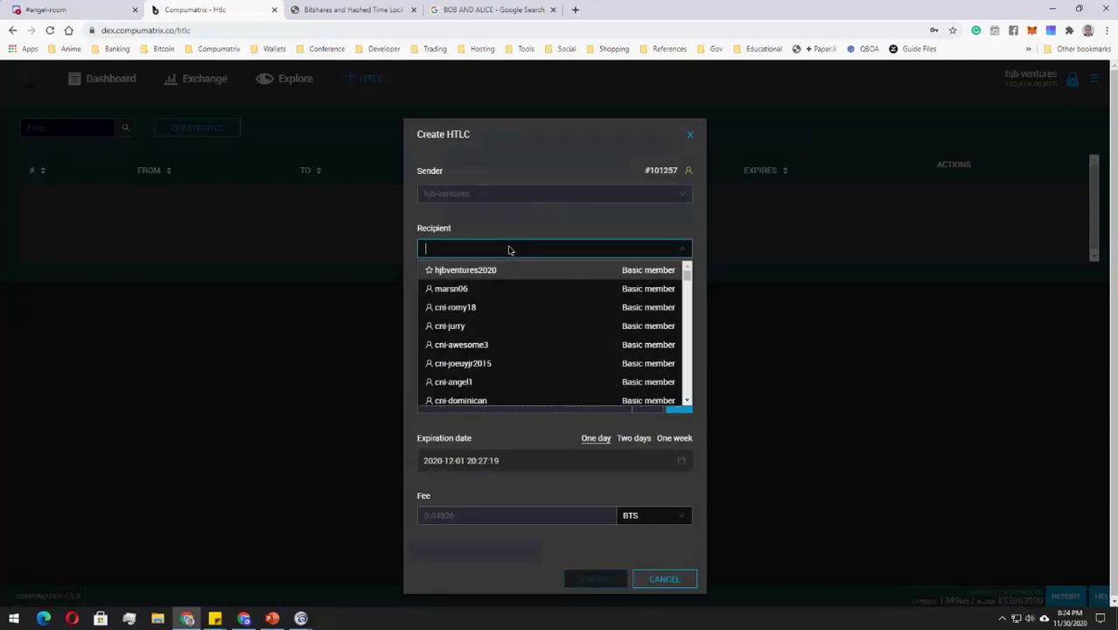
type("go-bit")
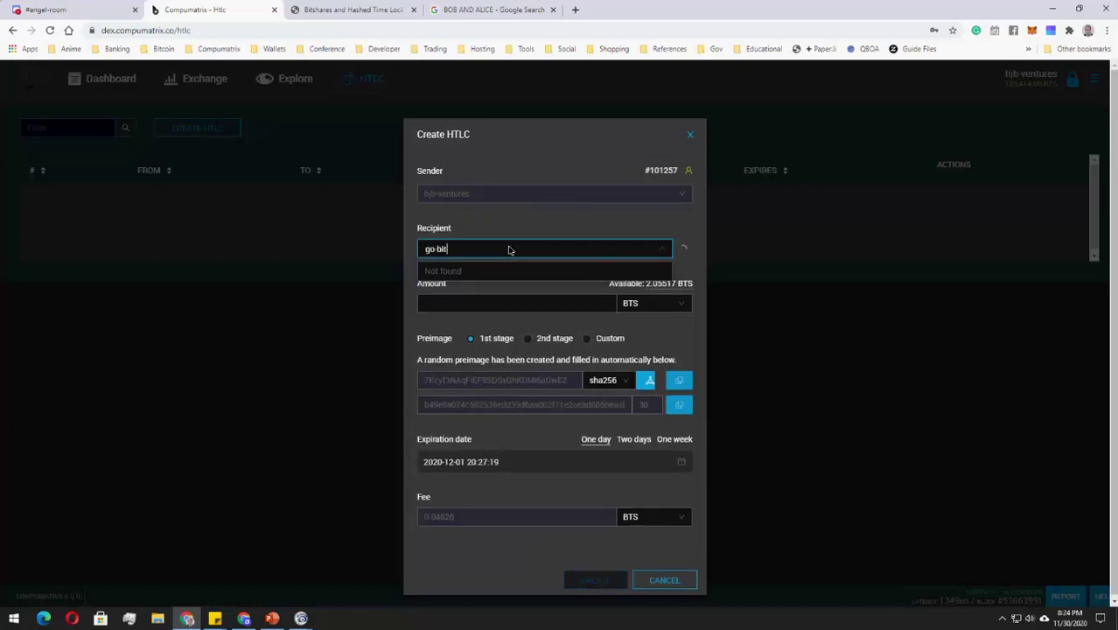
type("shares")
left_click(511, 273)
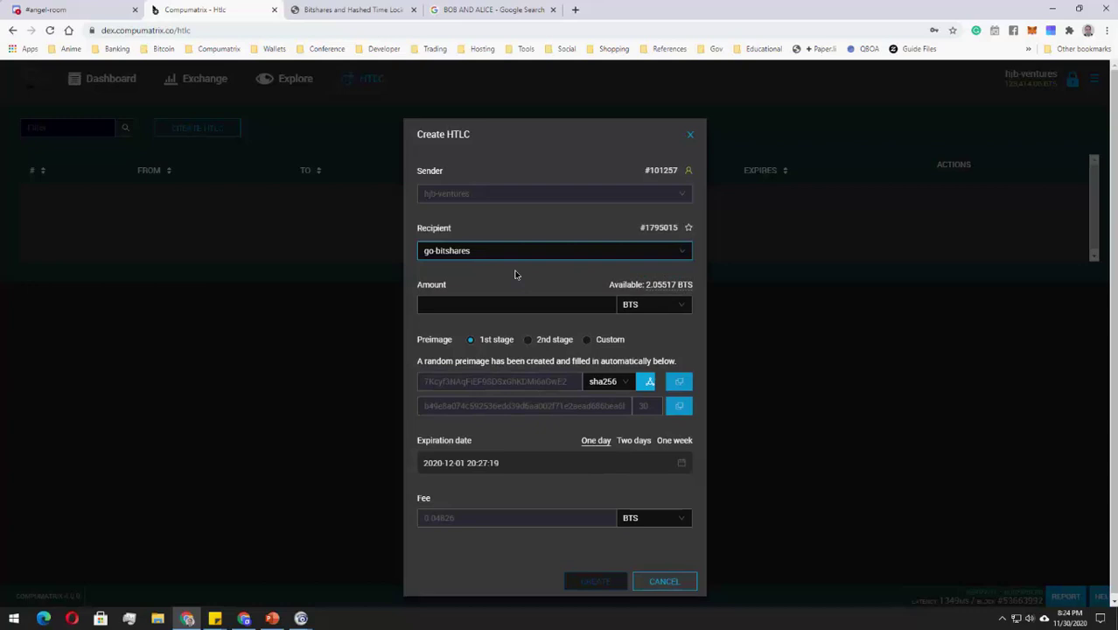
left_click(551, 304)
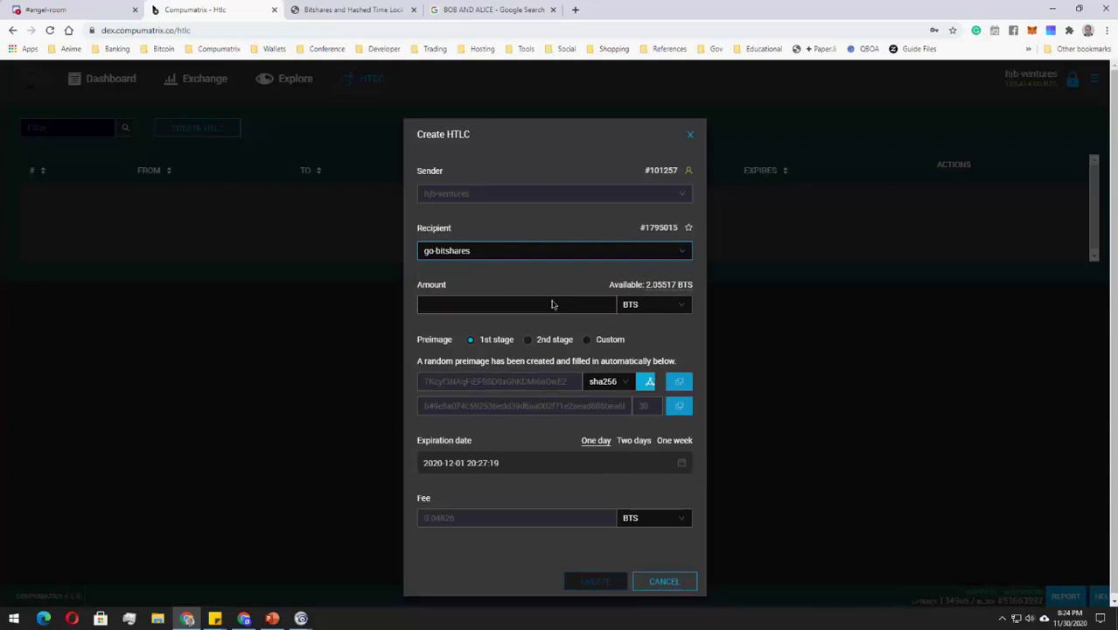
left_click(656, 309)
type("btc")
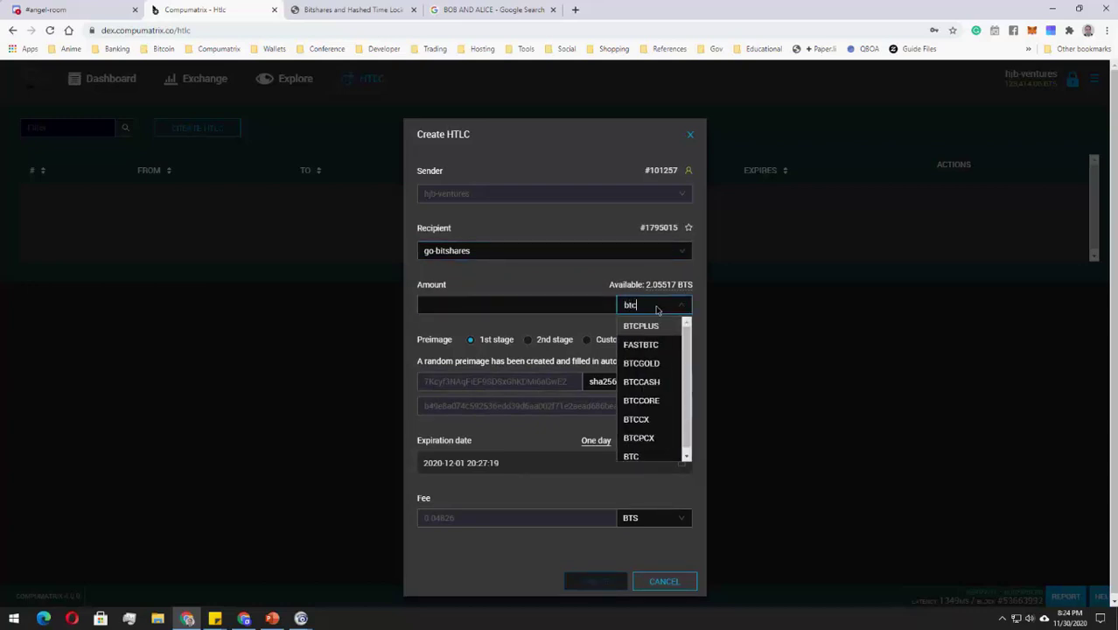
left_click(648, 453)
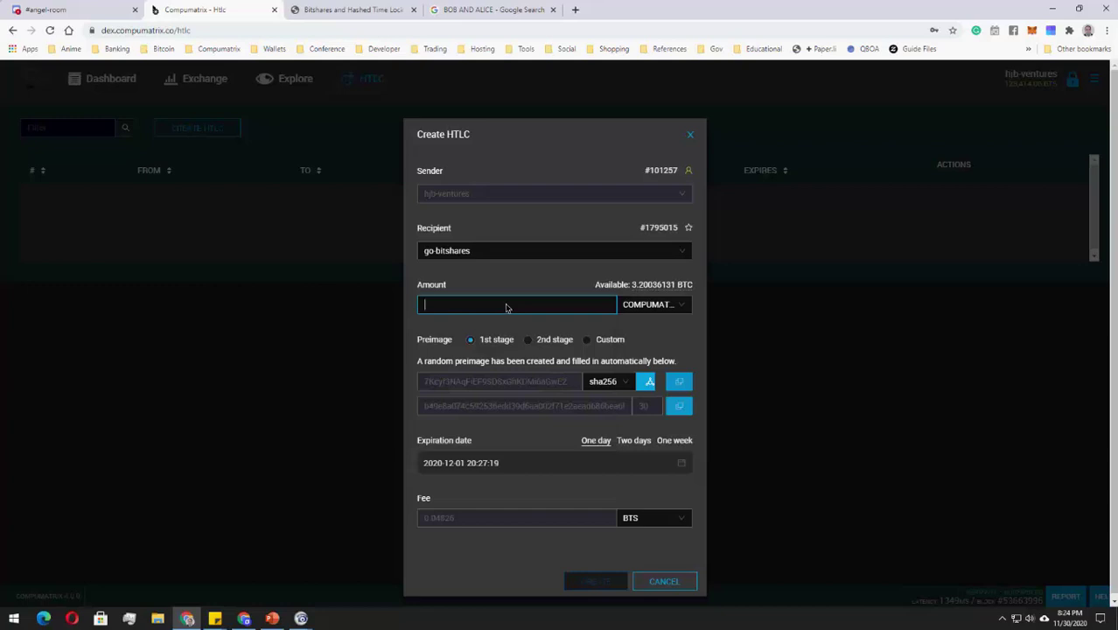
type("1")
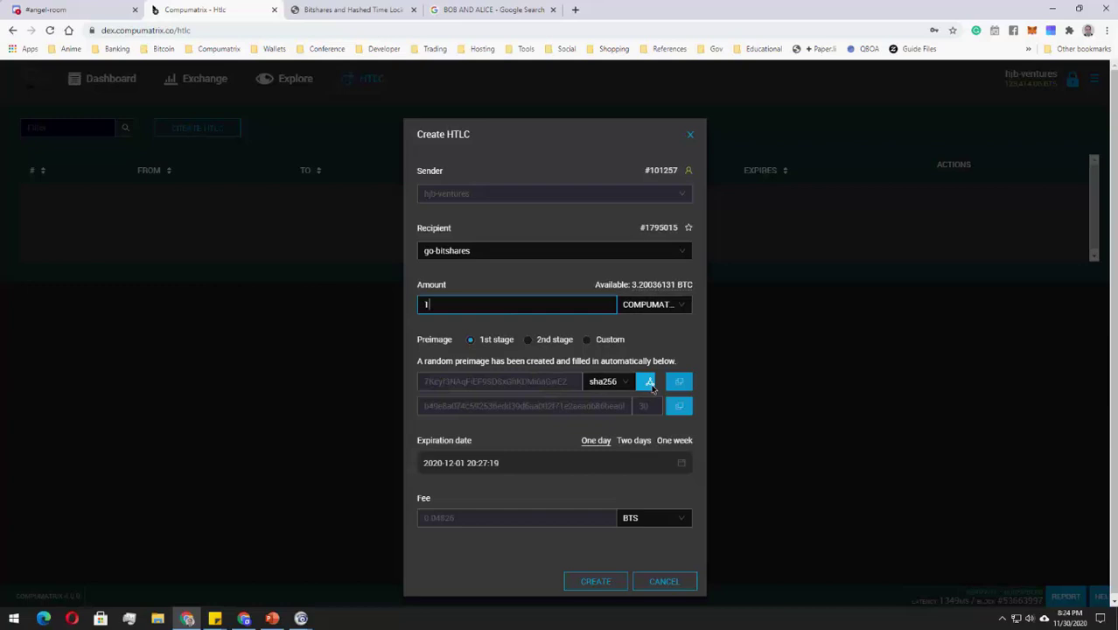
Step: Regenerate the random preimage twice so a new sha256 hash fills the form
left_click(648, 382)
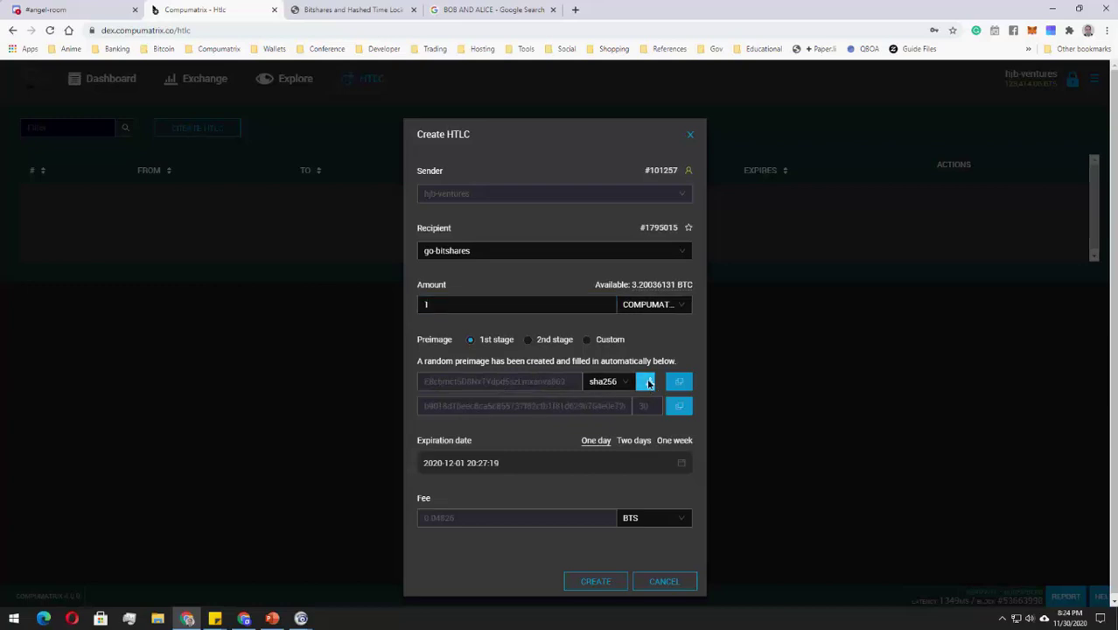
left_click(648, 382)
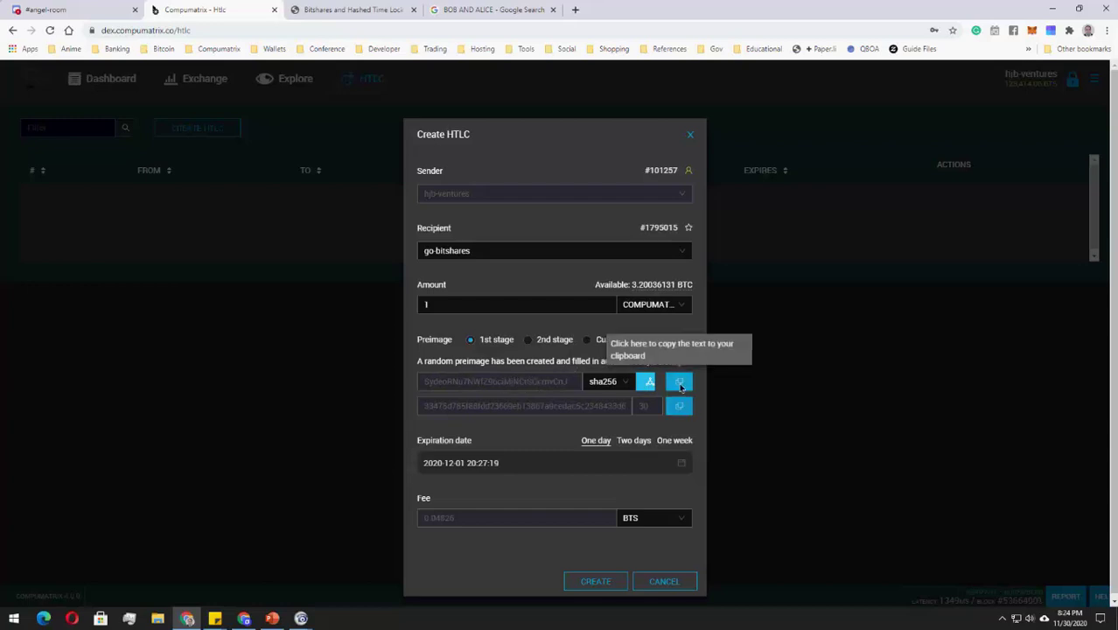
Step: Launch Notepad from the Start menu and position its window beside the browser
left_click(7, 622)
scroll(400, 436, "down", 2)
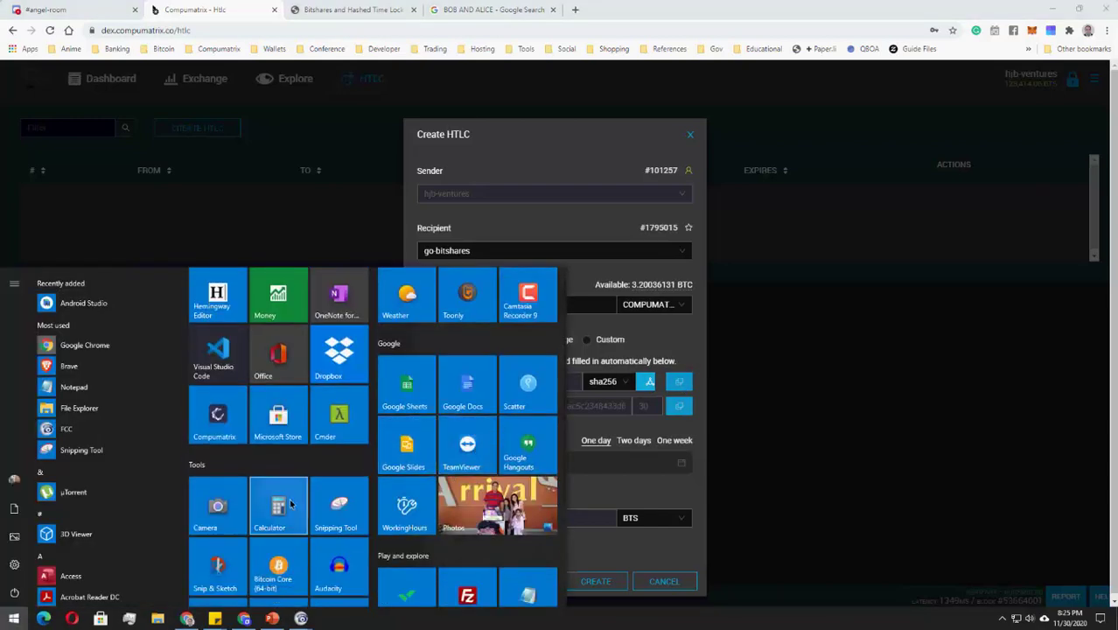
scroll(401, 436, "down", 3)
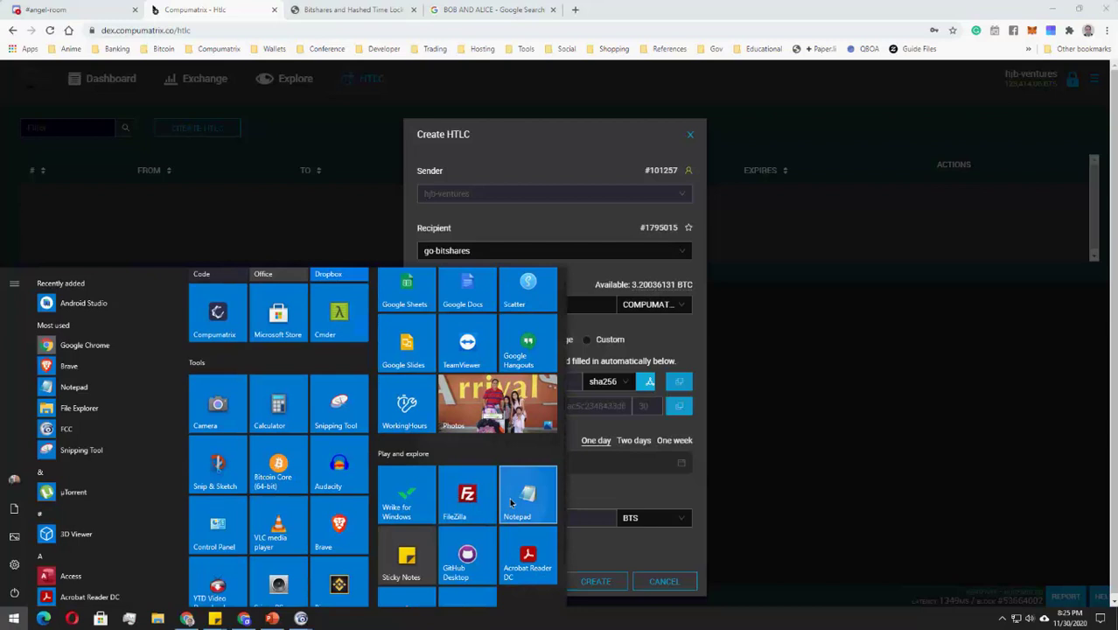
left_click(528, 495)
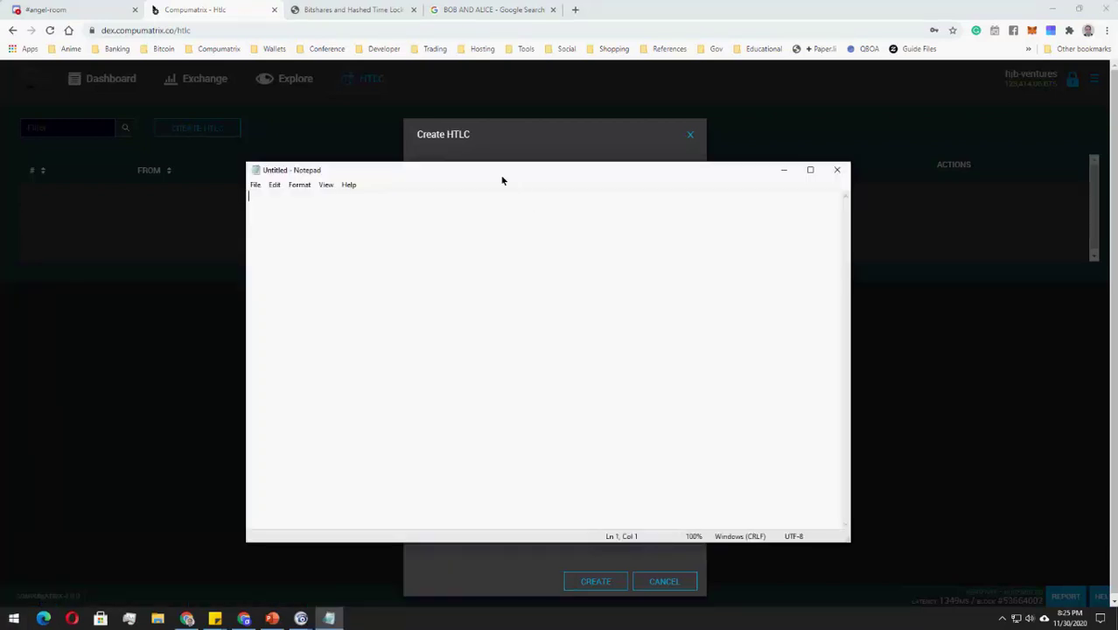
left_click_drag(464, 178, 551, 190)
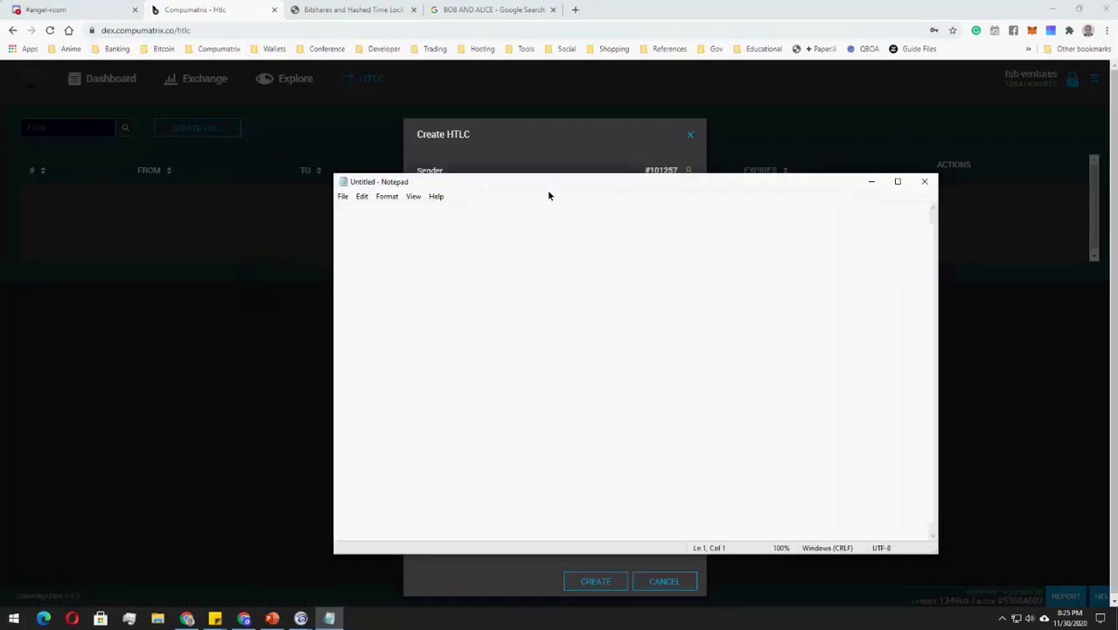
right_click(391, 260)
left_click(621, 277)
Step: Copy the HTLC preimage with hash type sha256 into the Notepad note
left_click(538, 139)
left_click(678, 381)
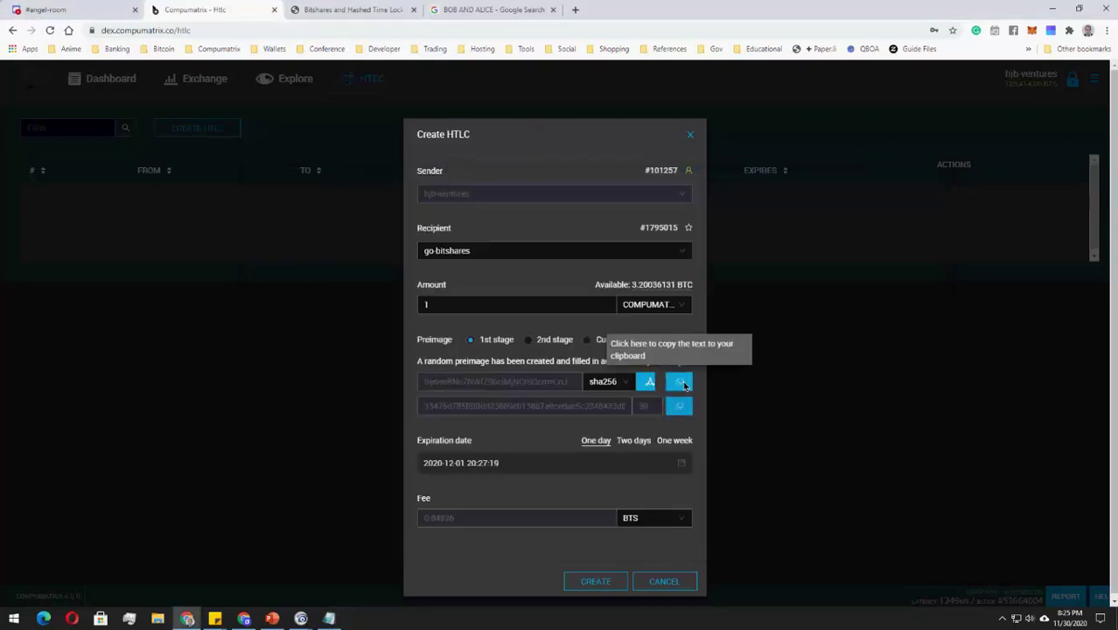
left_click(328, 618)
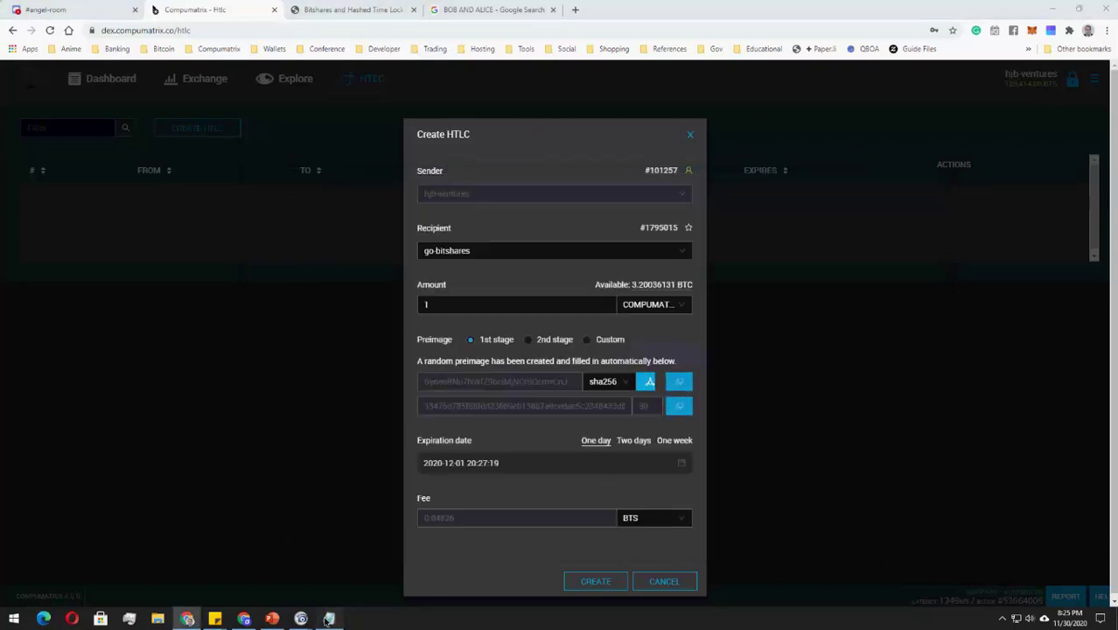
right_click(553, 310)
left_click(510, 361)
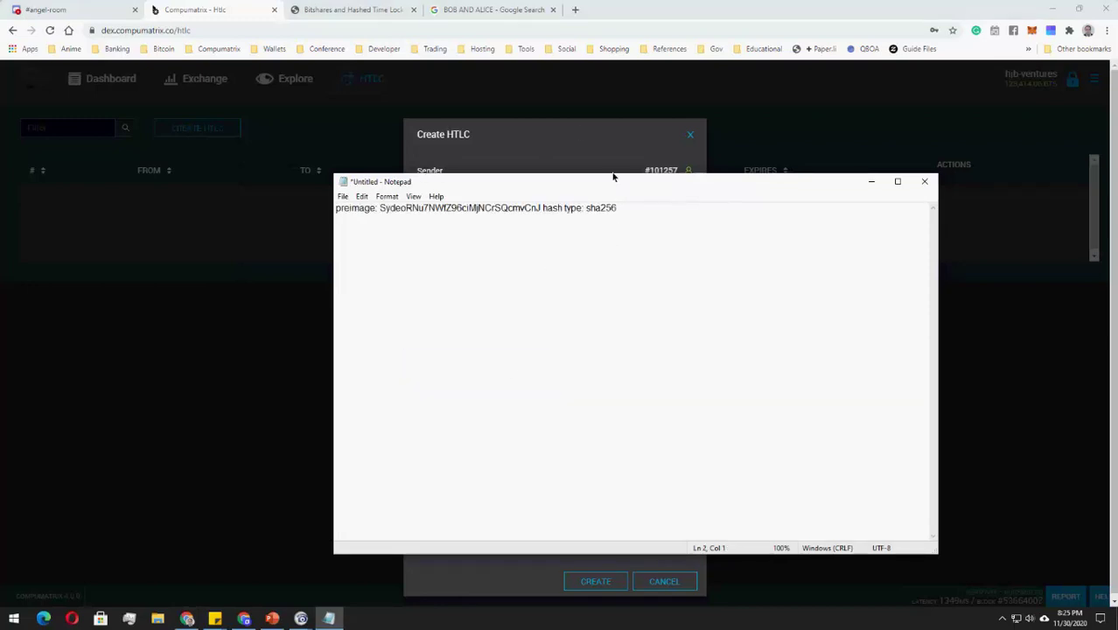
Step: Copy the HTLC hash and preimage size 30 into the Notepad note
left_click(511, 133)
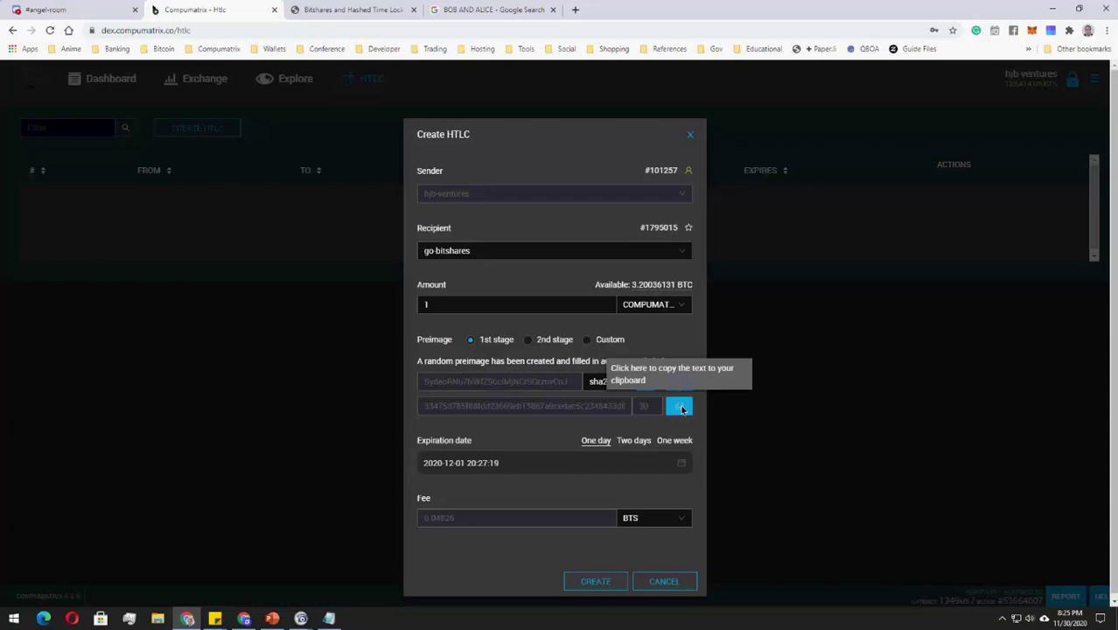
left_click(678, 405)
left_click(328, 618)
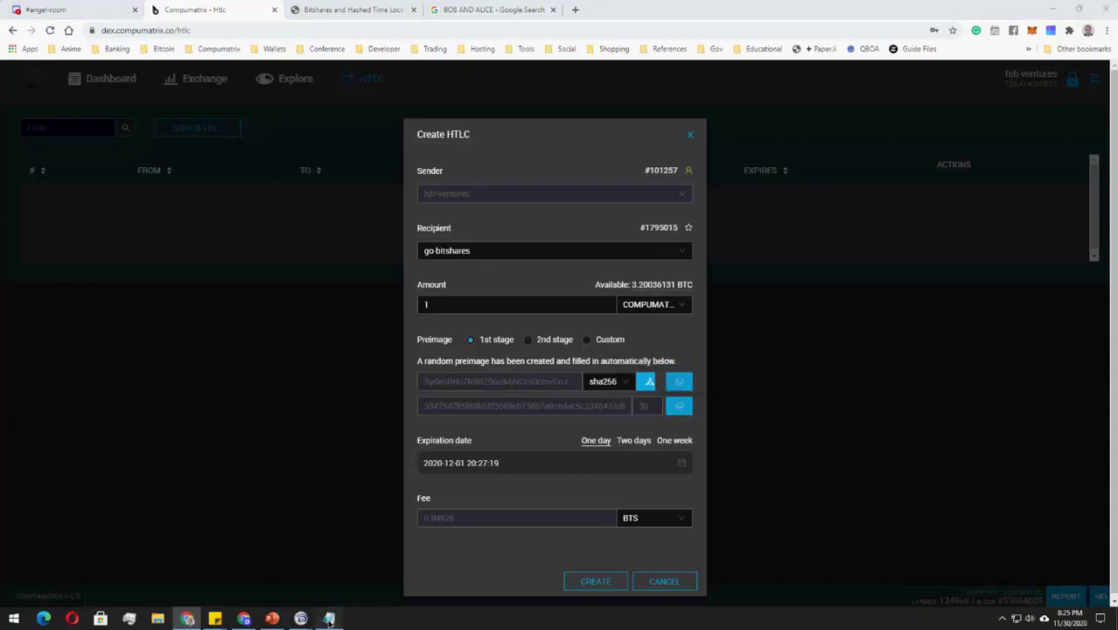
right_click(468, 284)
left_click(399, 330)
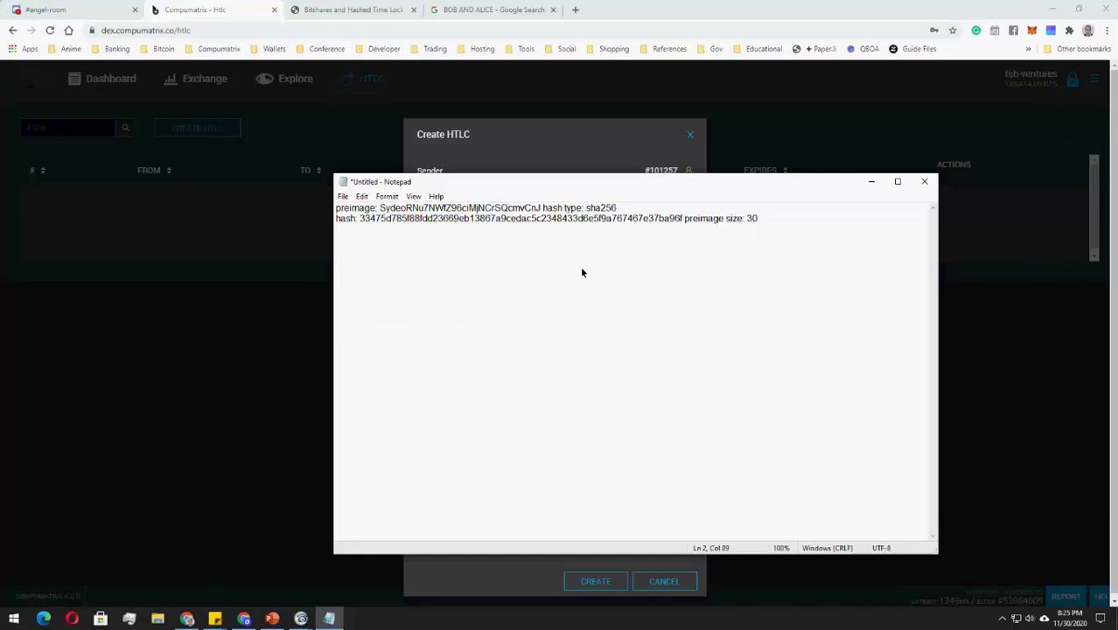
left_click(507, 127)
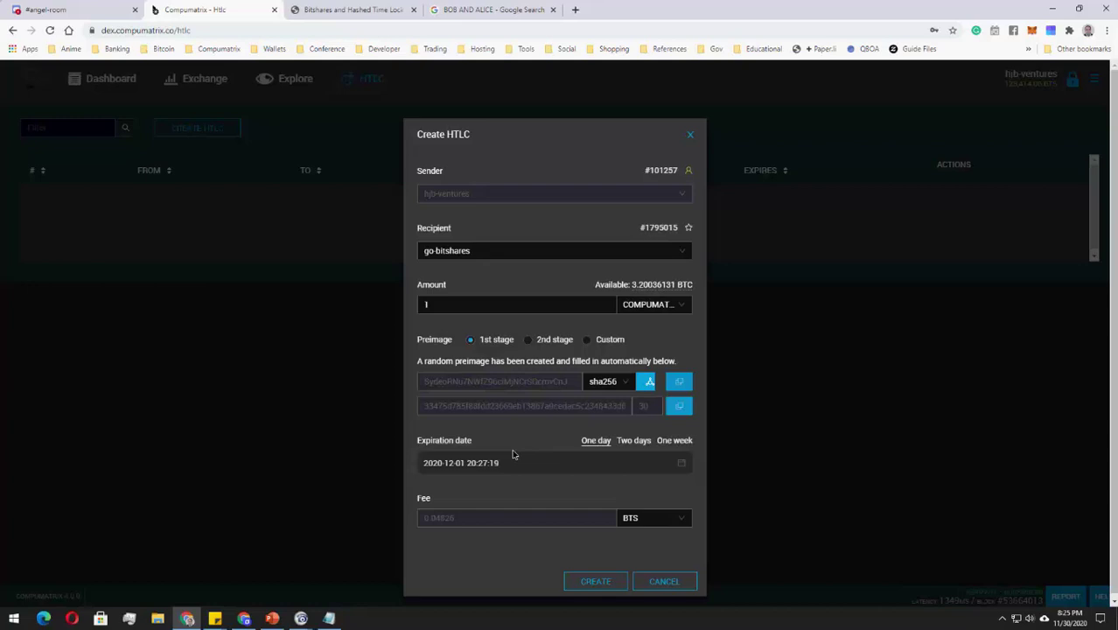
left_click(678, 440)
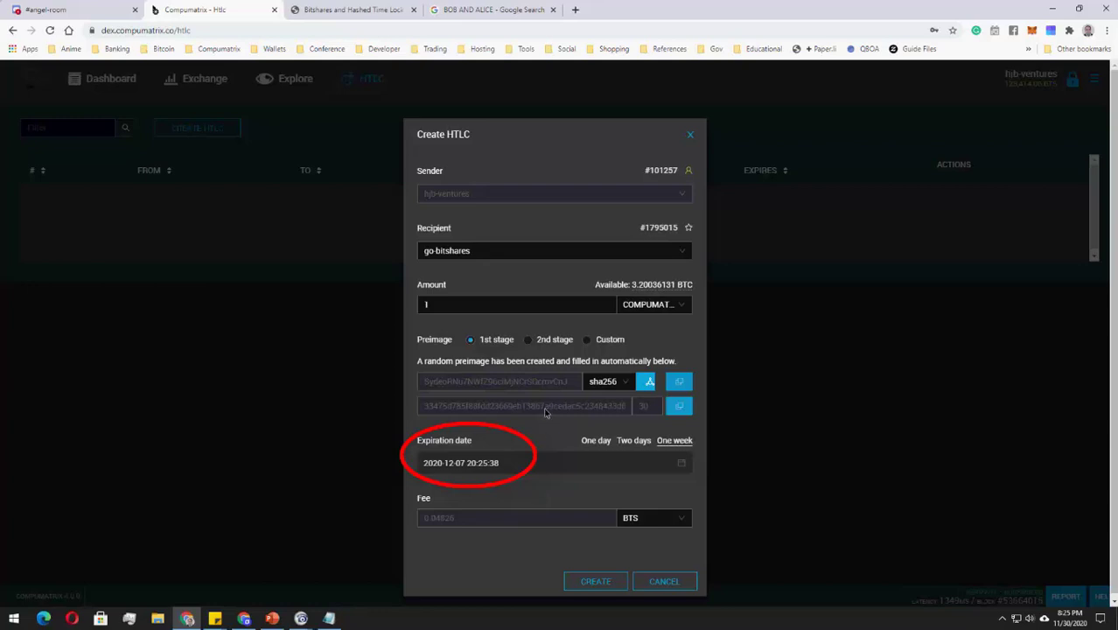
Step: Create the HTLC and log in with the pasted wallet password to reach the 1 BTC confirmation
left_click(594, 581)
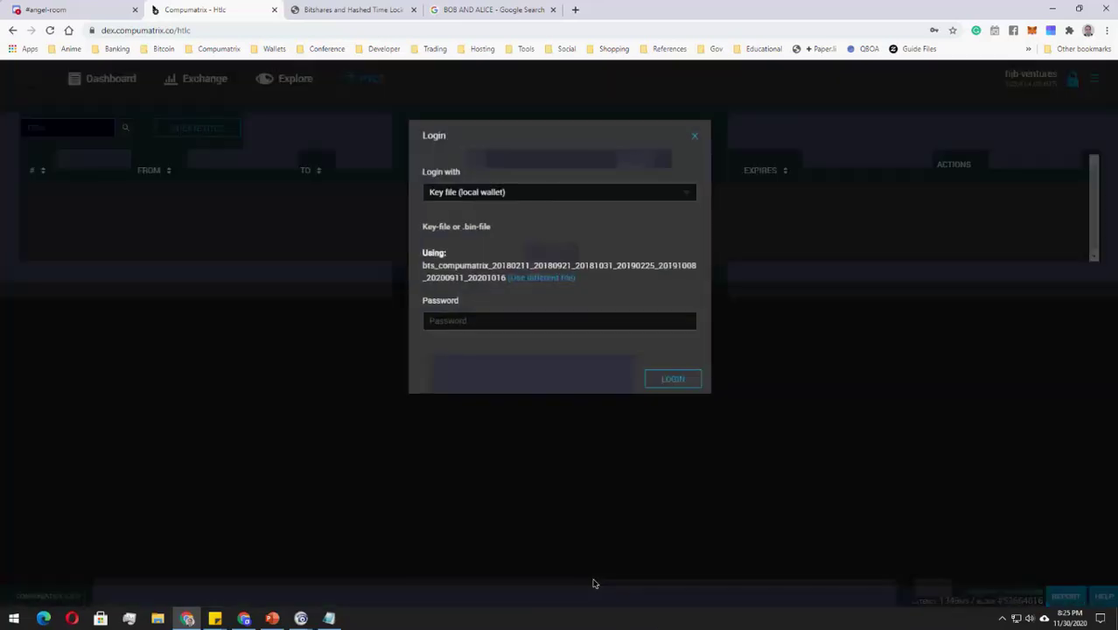
left_click(536, 323)
key("ctrl+v")
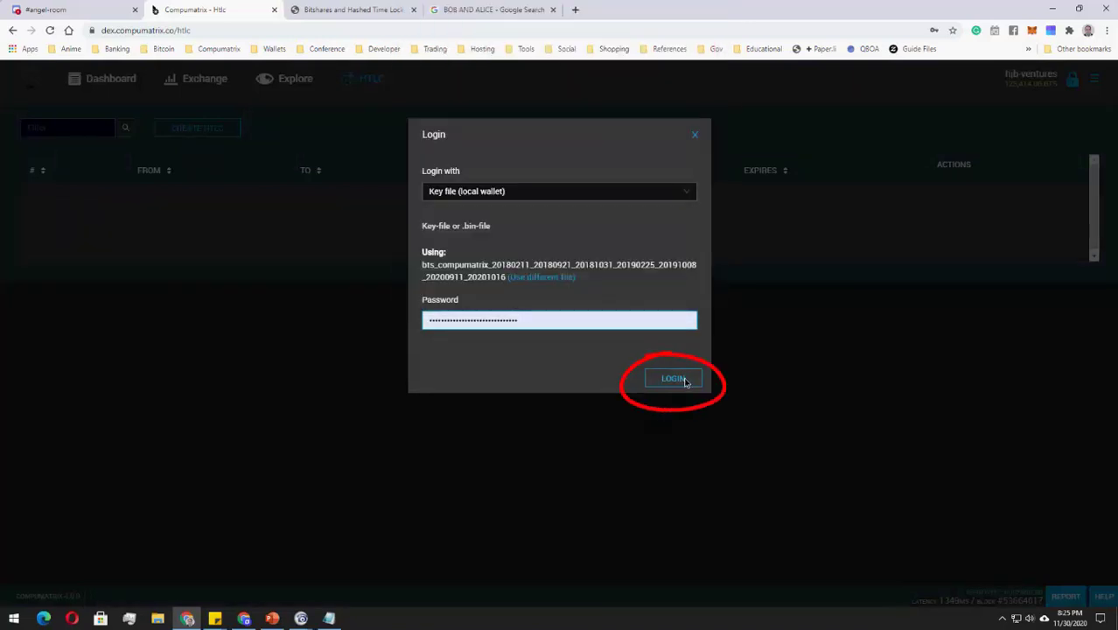
left_click(674, 378)
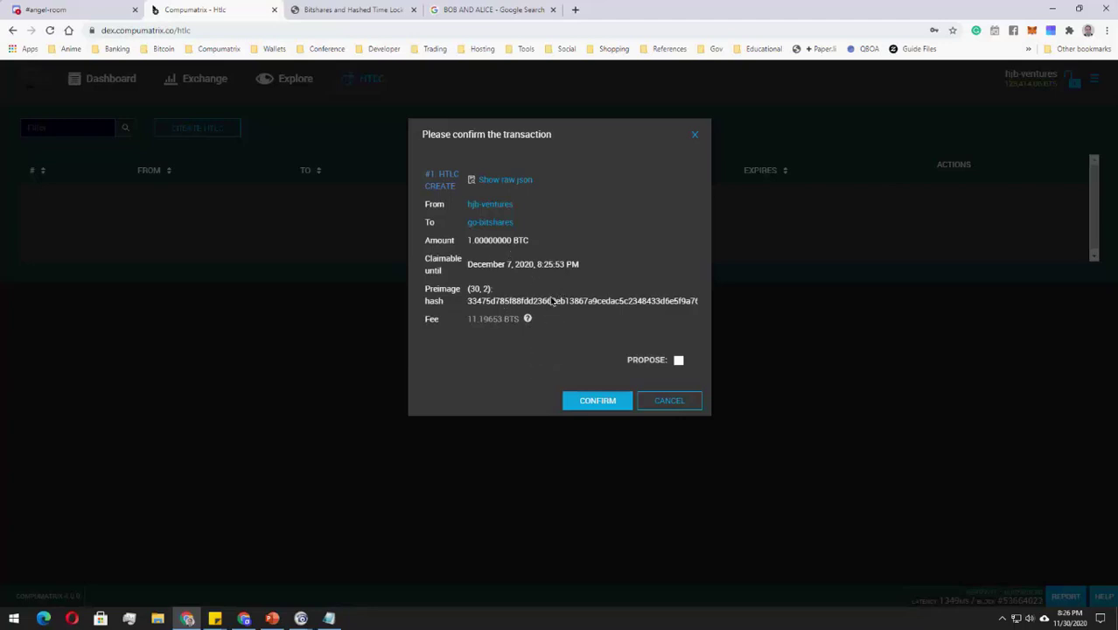
Step: Confirm the HTLC broadcast, then close the insufficient BTS balance error
left_click(589, 402)
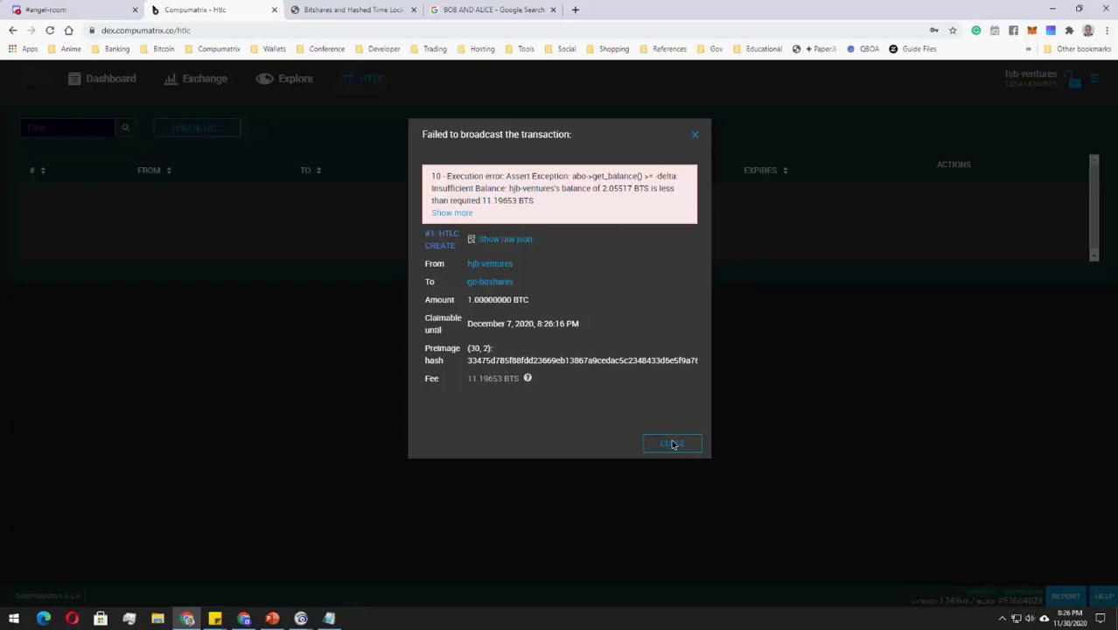
left_click(672, 444)
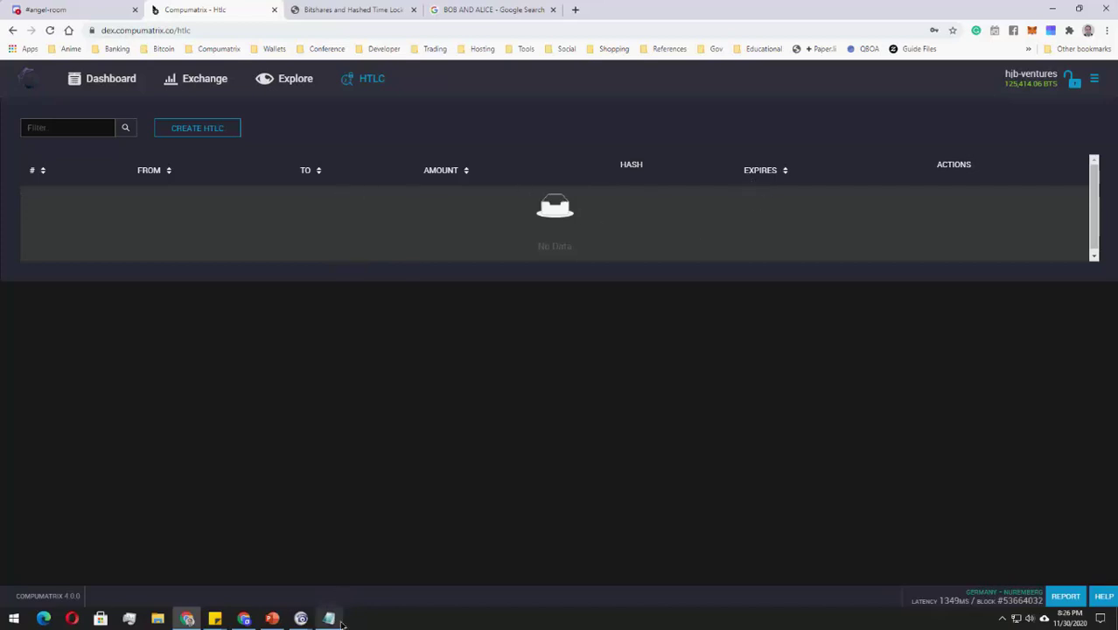
Step: Return to the slideshow and advance through the wire transfer and redeem code slides and animation
left_click(274, 621)
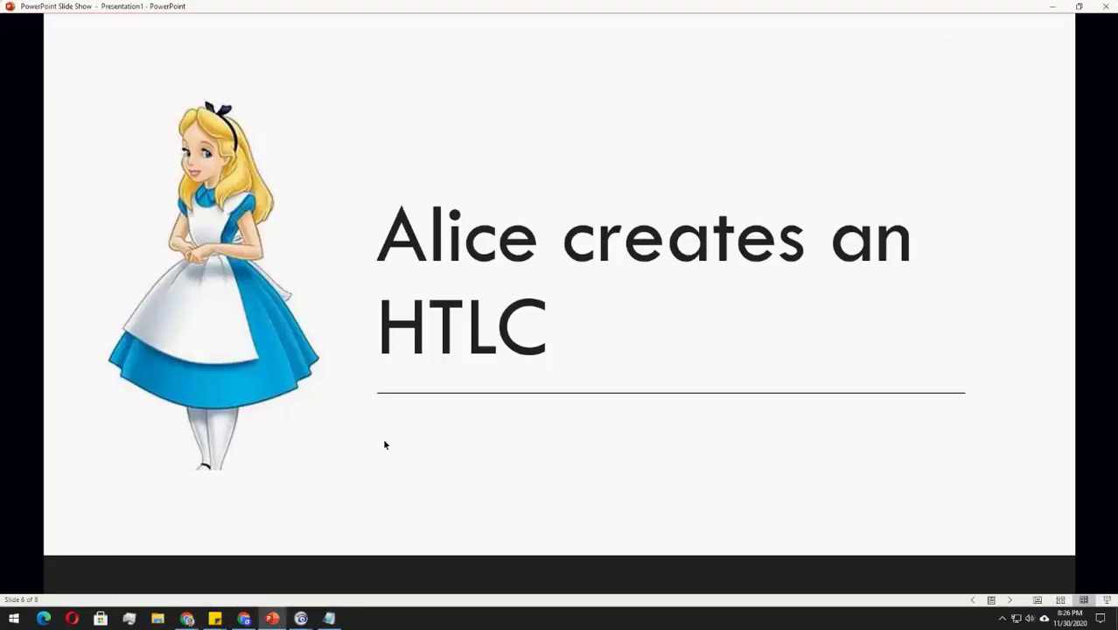
left_click(384, 445)
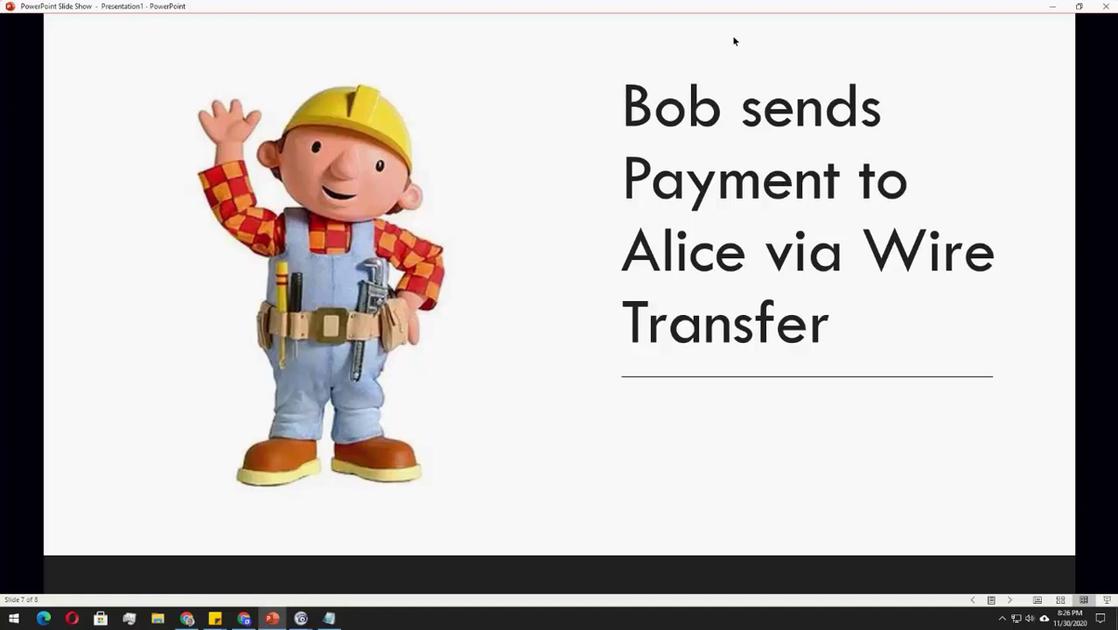
left_click(684, 291)
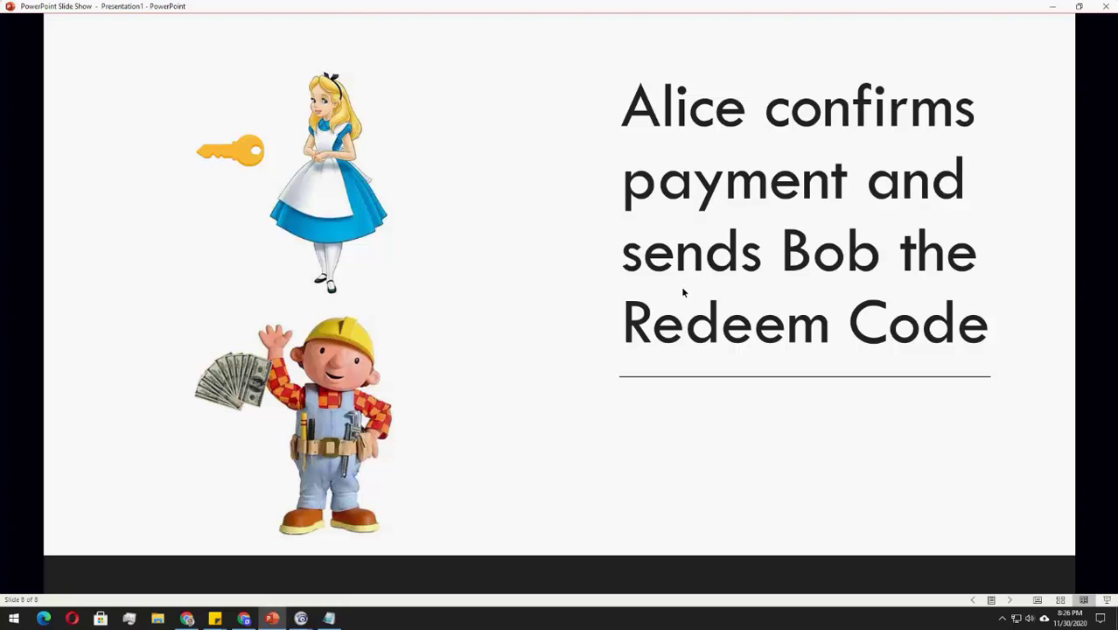
left_click(683, 291)
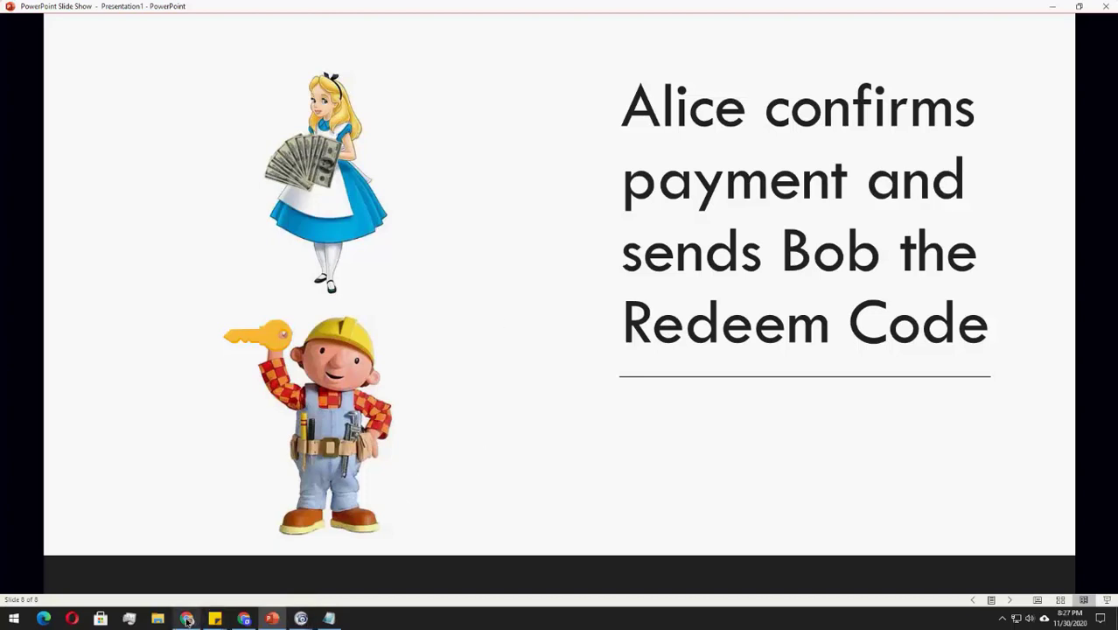
mouse_move(188, 620)
Step: Go back to Compumatrix and open the Barter feature from the Spotlight page
left_click(190, 619)
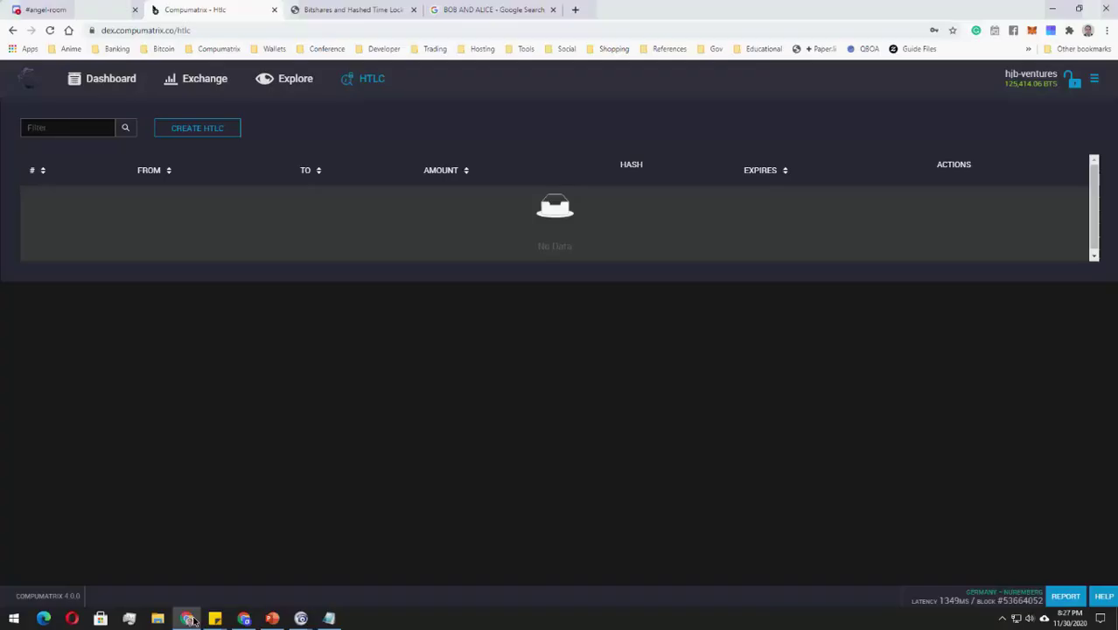
left_click(1092, 80)
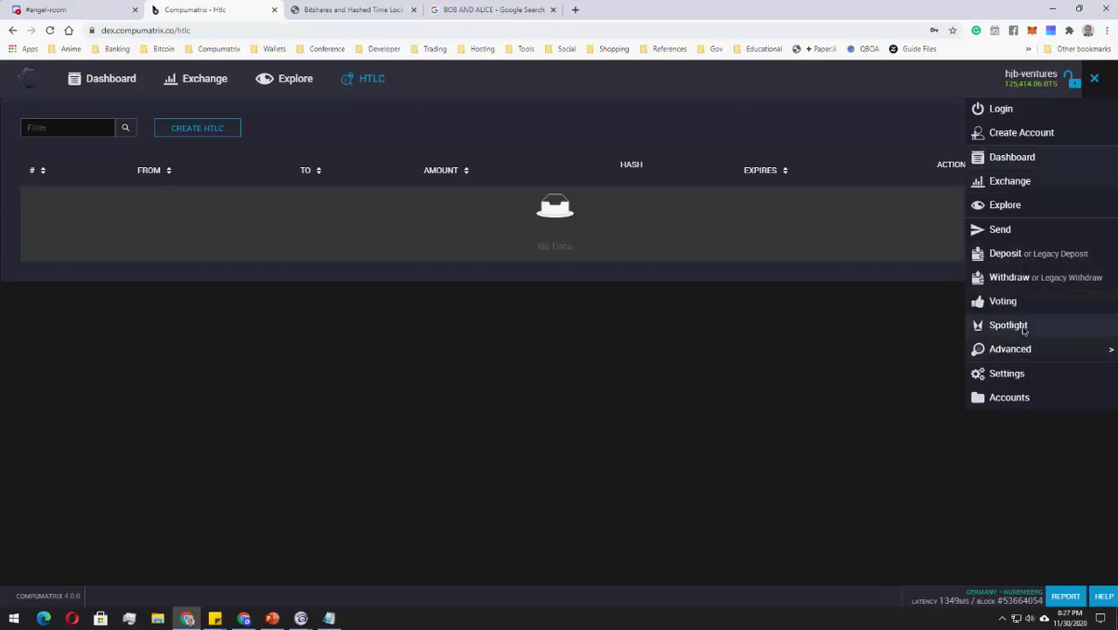
left_click(1018, 324)
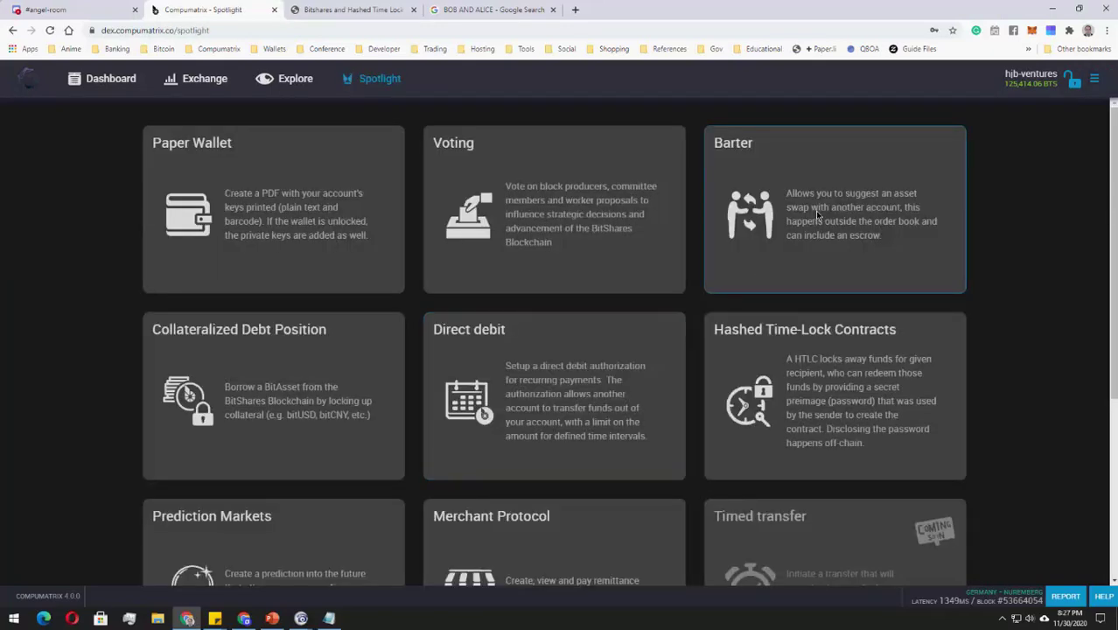
left_click(815, 210)
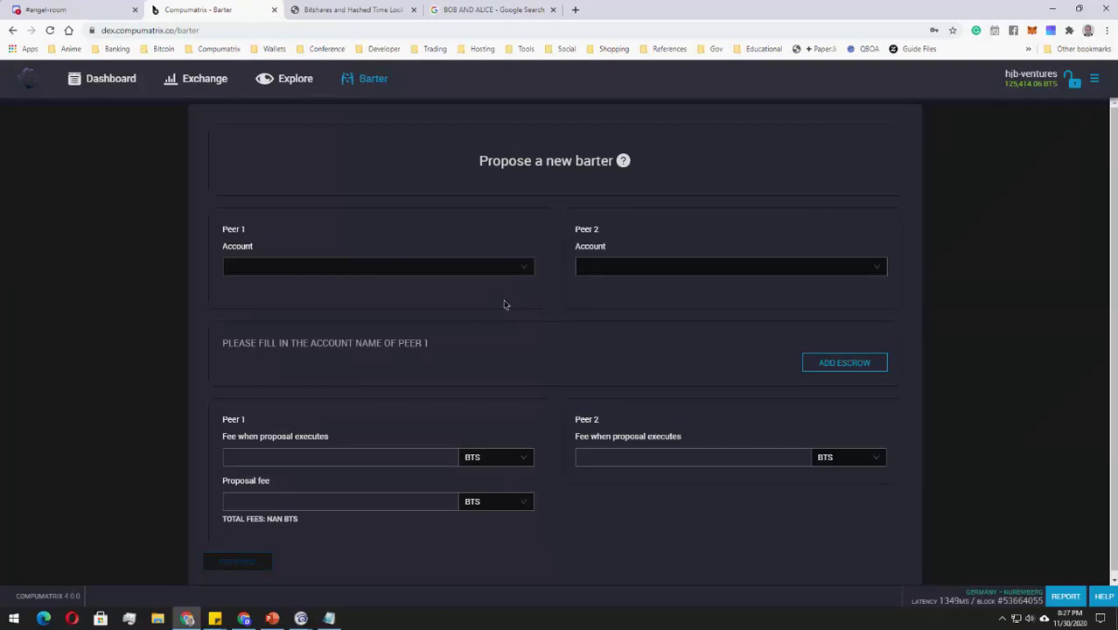
Step: Choose your own signed-in account as Peer 1 in the new barter form
left_click(438, 276)
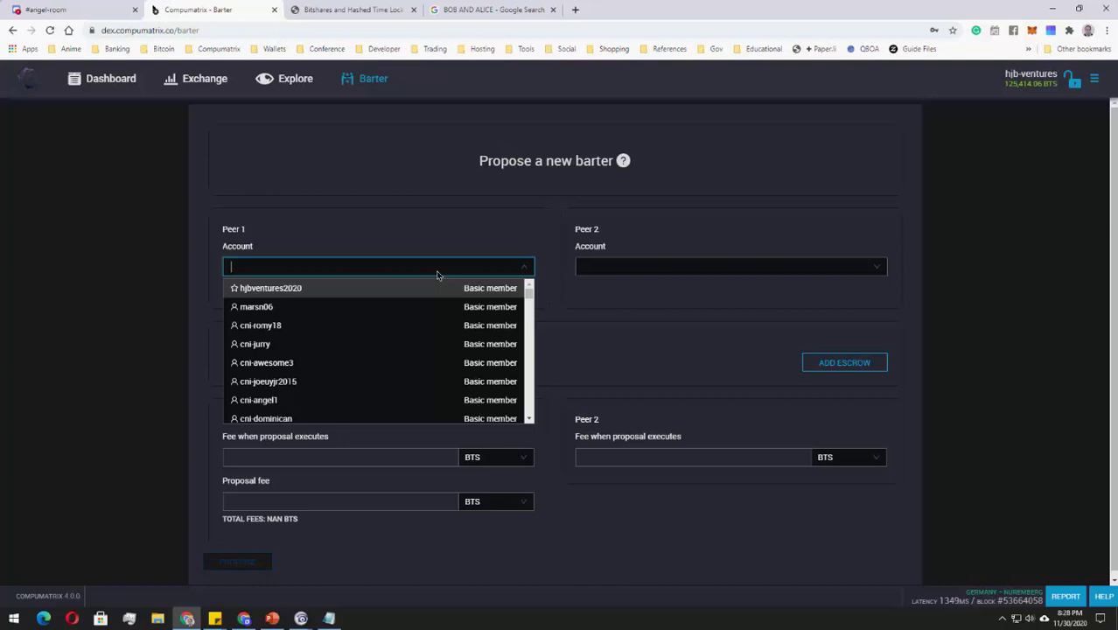
type("h")
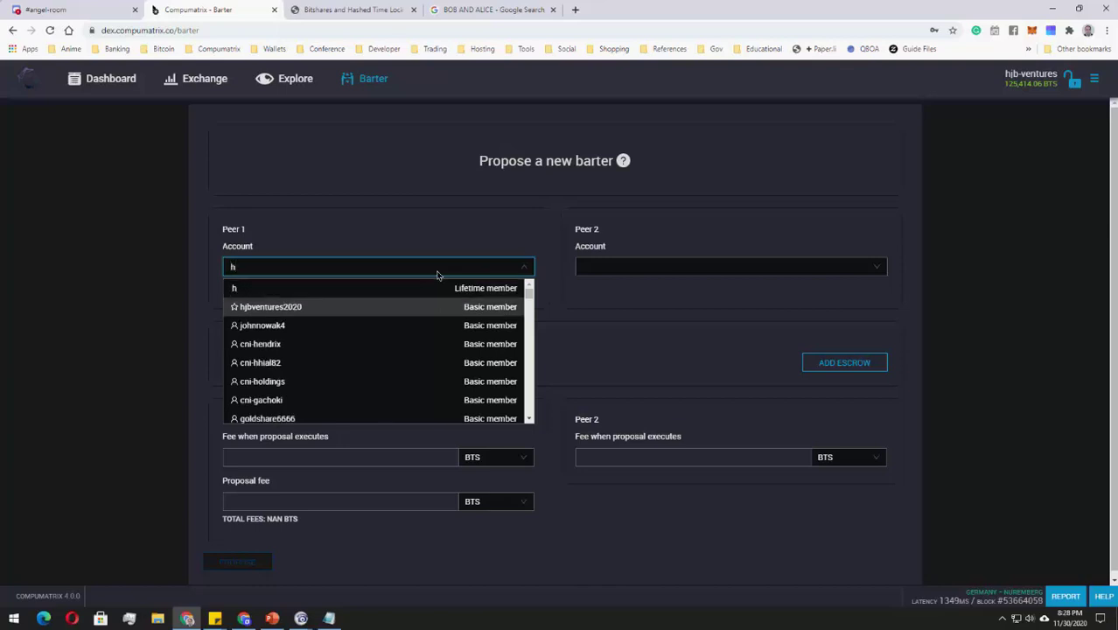
type("jb-")
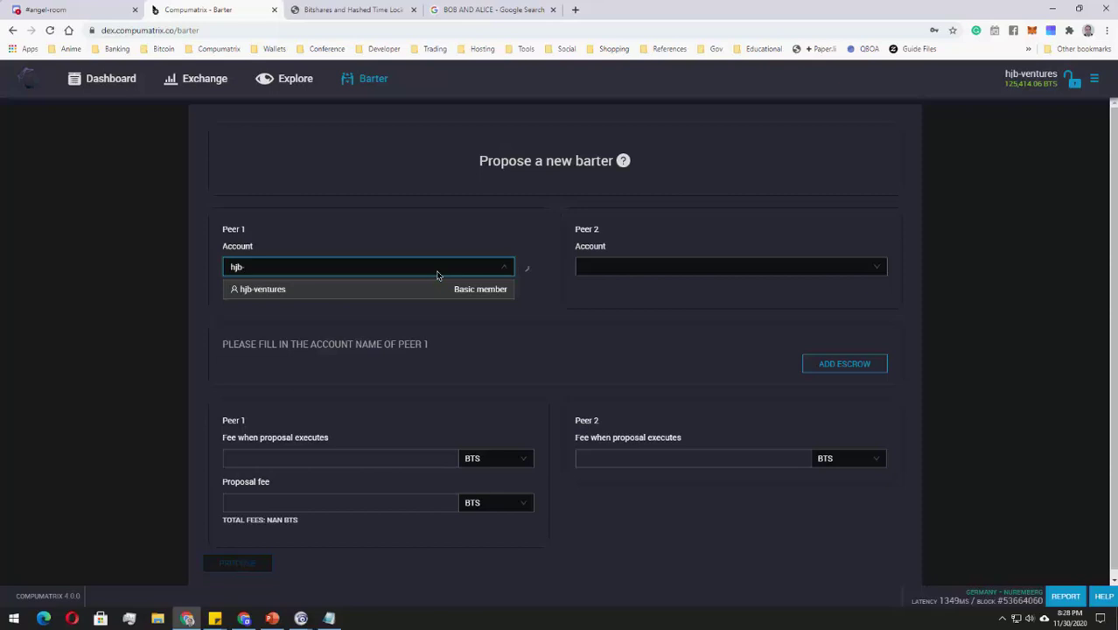
left_click(428, 297)
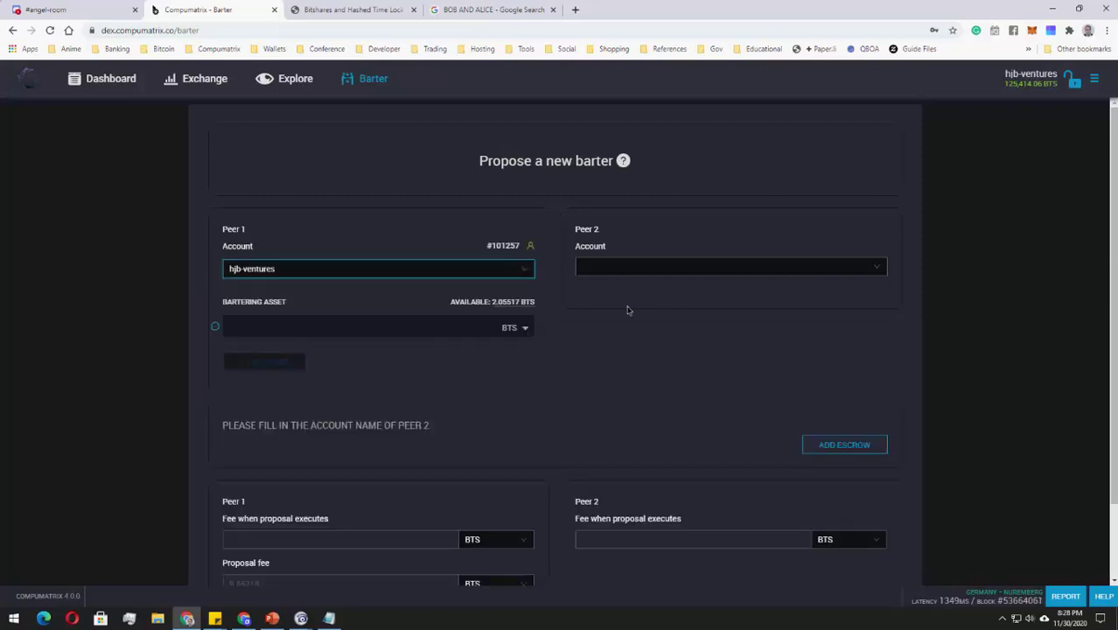
Step: Search for the counterparty's account and choose it as Peer 2
left_click(685, 269)
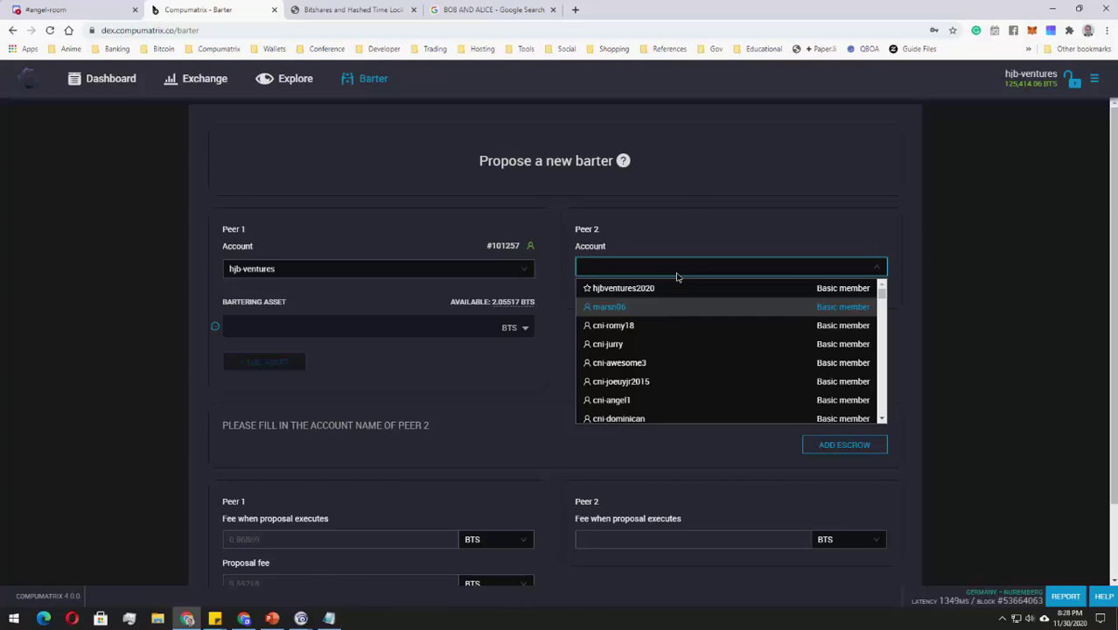
scroll(752, 315, "down", 1)
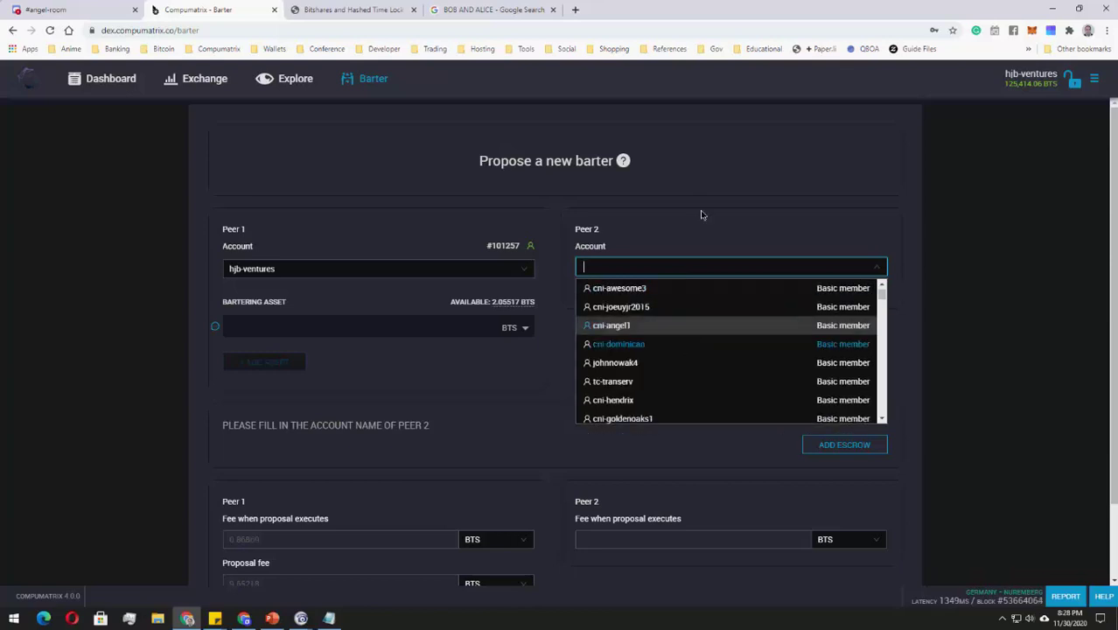
scroll(686, 234, "down", 1)
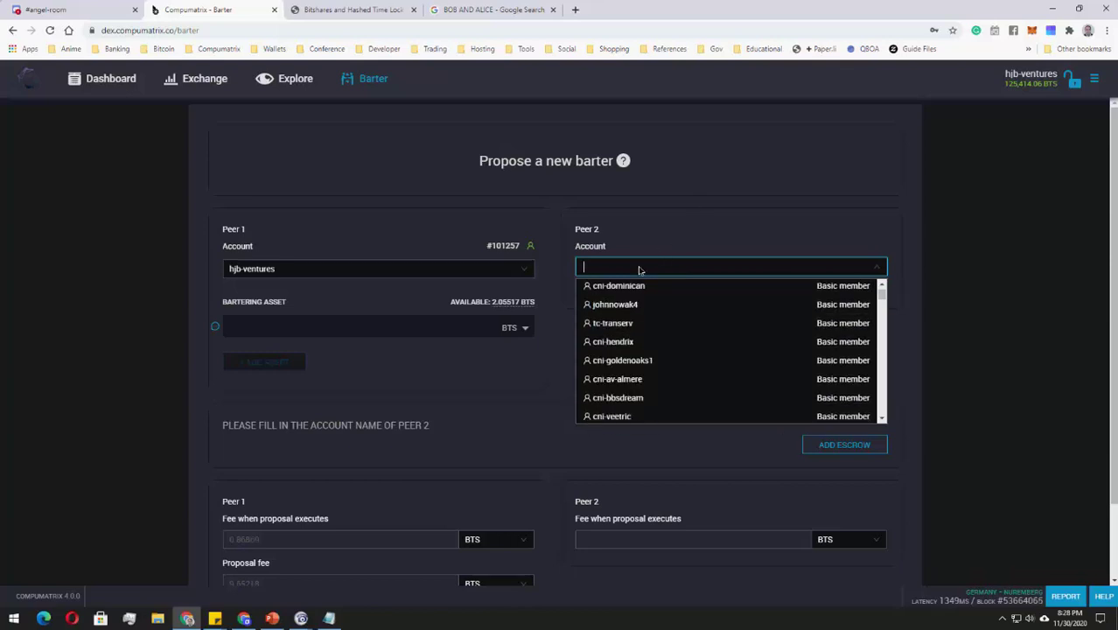
scroll(640, 270, "up", 2)
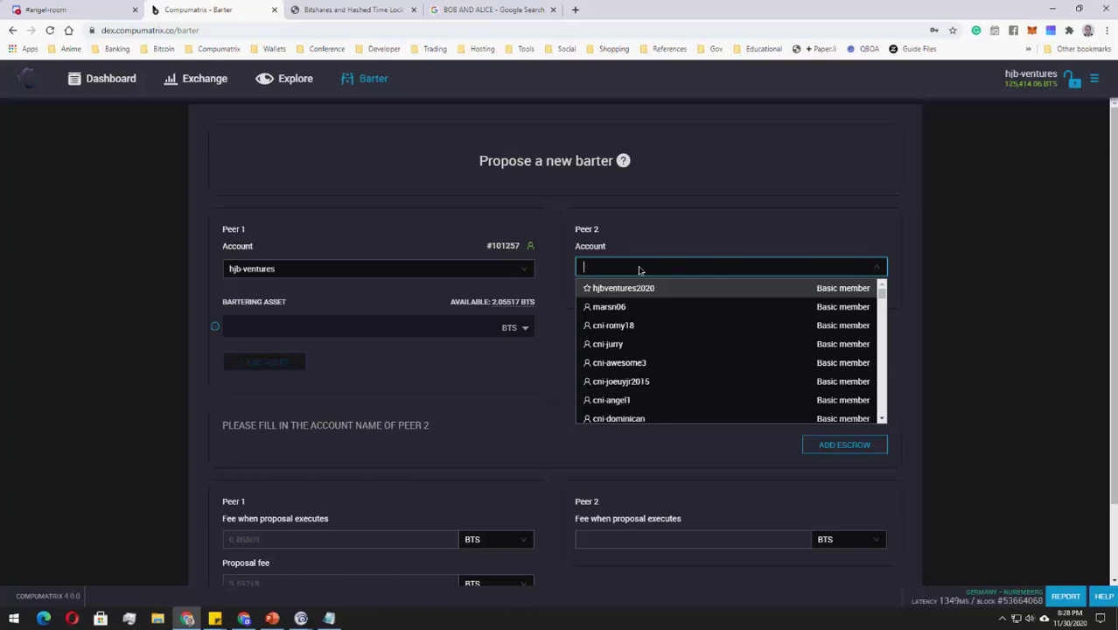
type("bob")
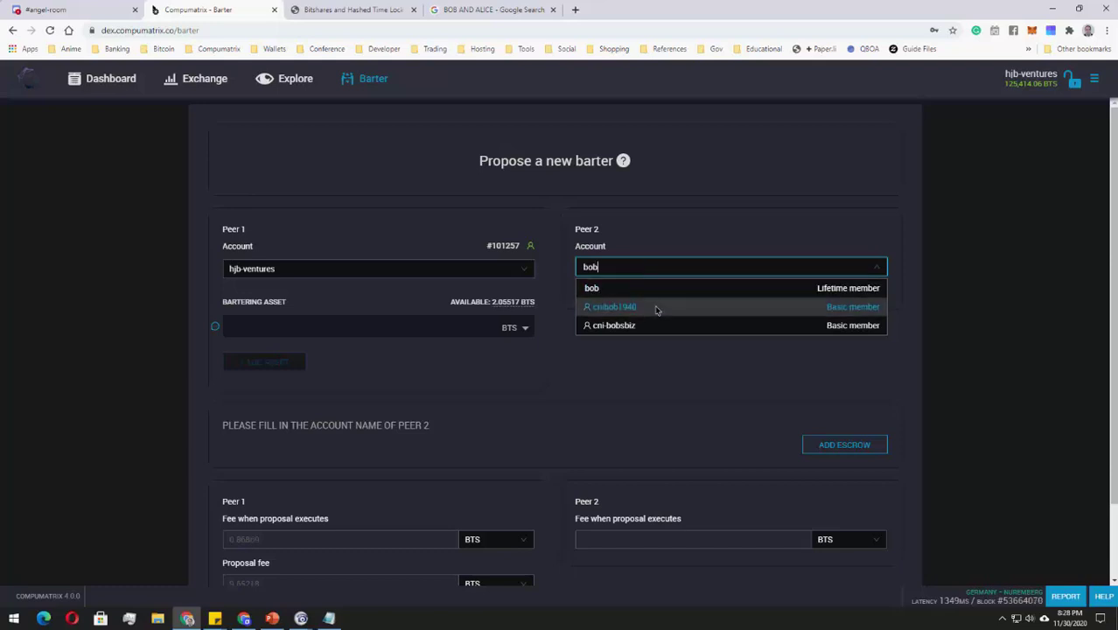
left_click(657, 311)
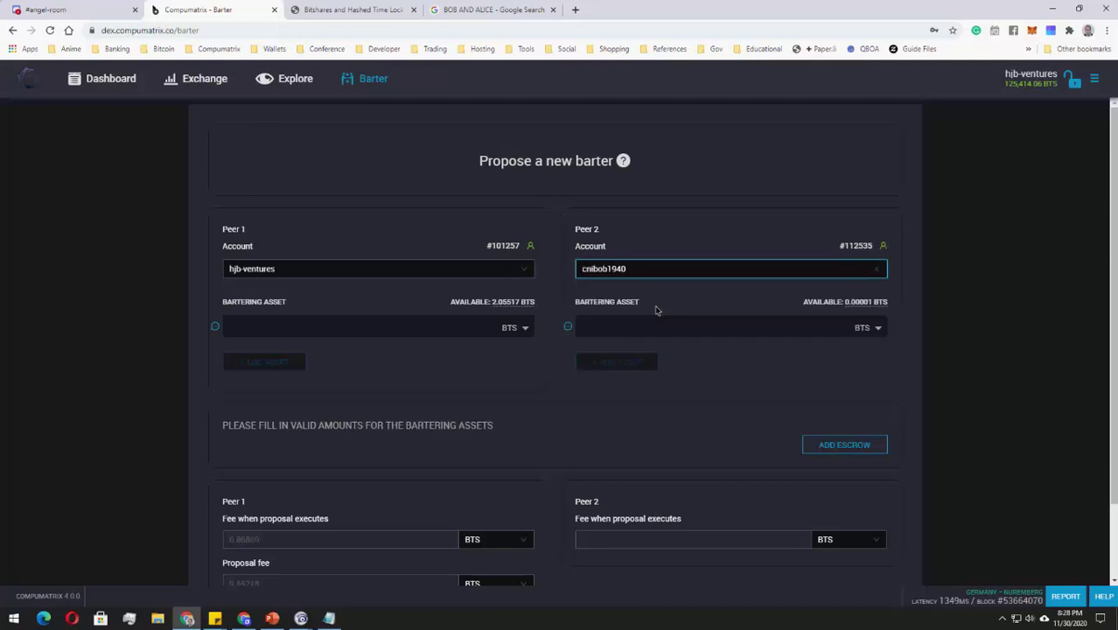
Step: Set Peer 2's bartering asset to COMPUCEEDS and go to its amount field
left_click(861, 331)
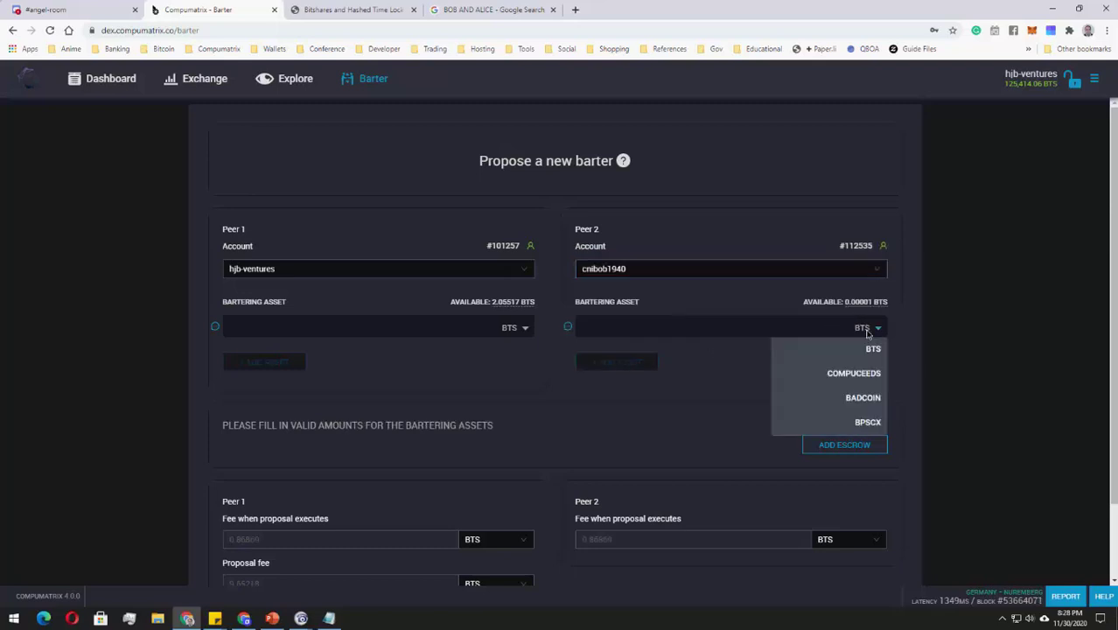
left_click(849, 372)
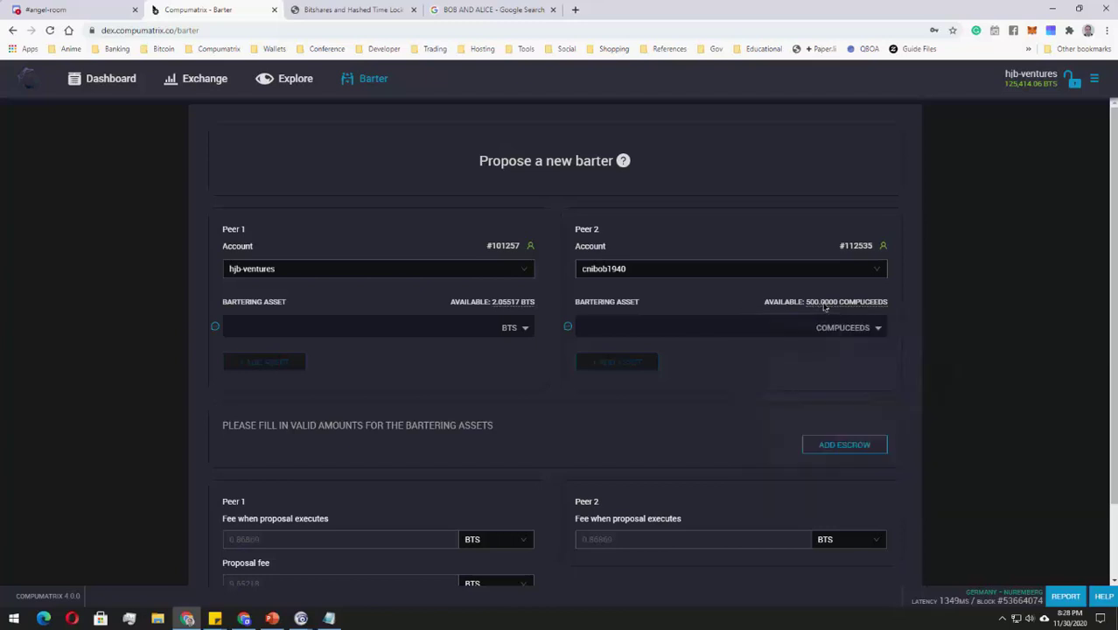
left_click(736, 330)
Step: Enter 500 COMPUCEEDS for Peer 2, and make Peer 1 offer 500 ELOAD
type("500")
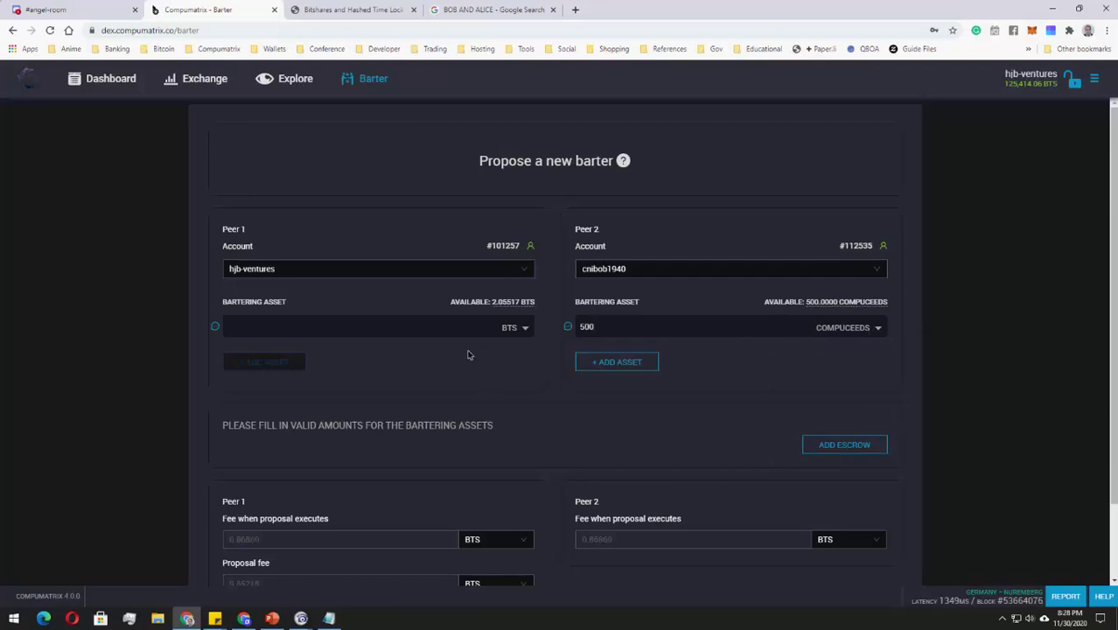
left_click(517, 327)
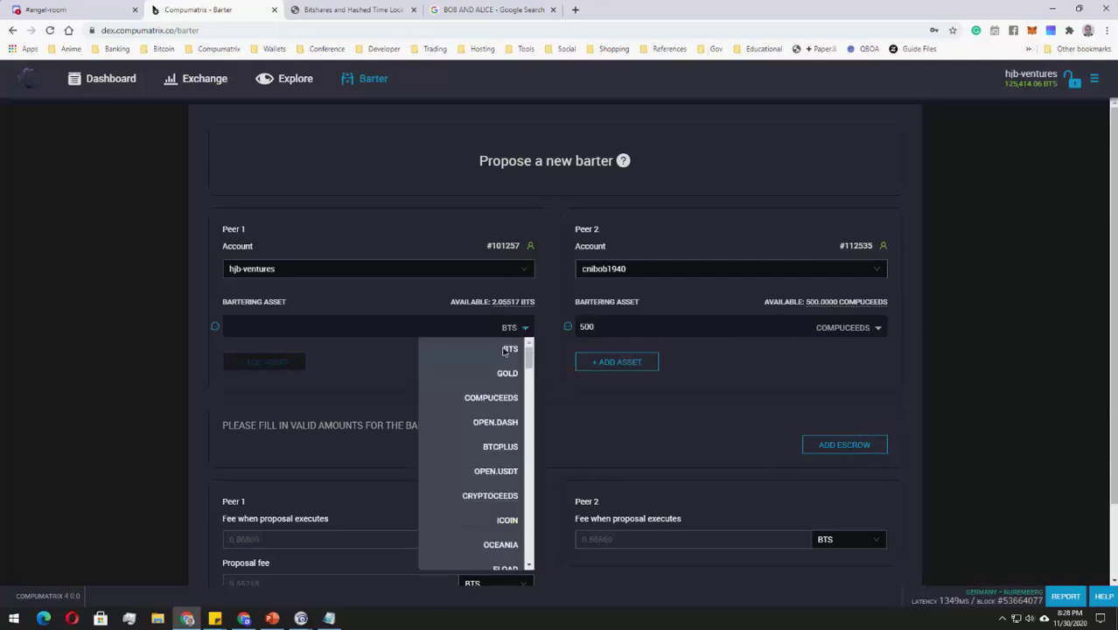
scroll(507, 392, "down", 2)
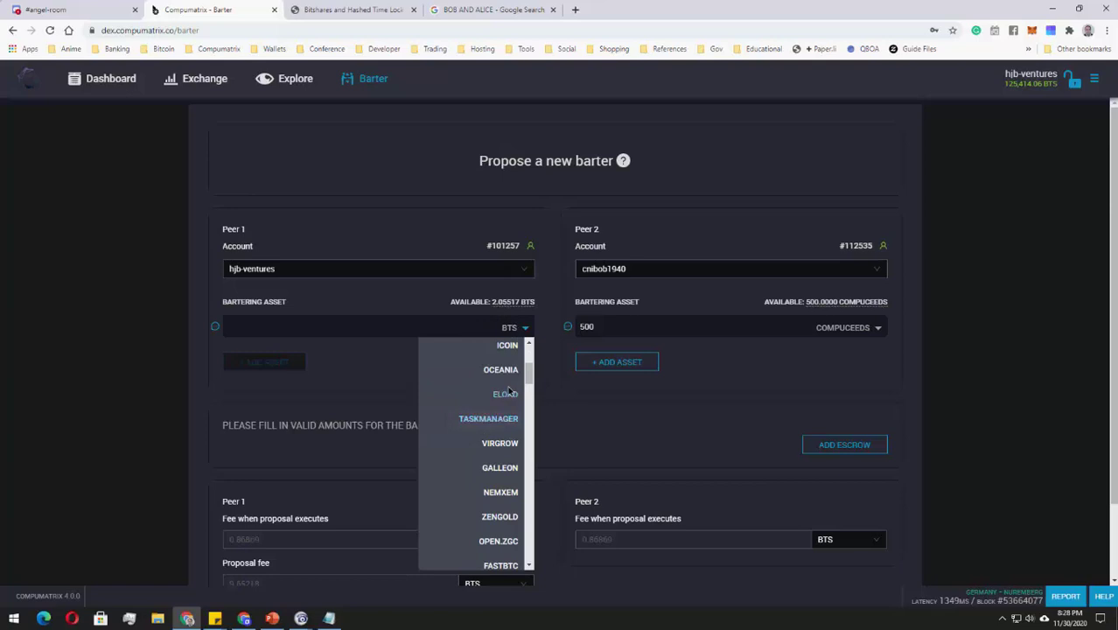
left_click(505, 393)
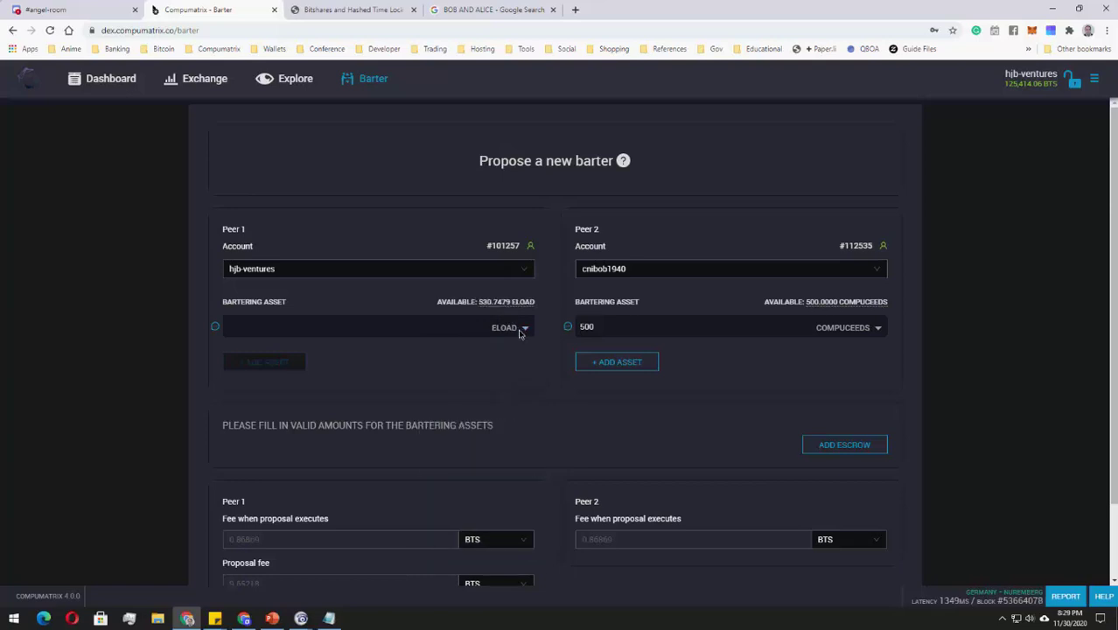
left_click(390, 327)
type("500")
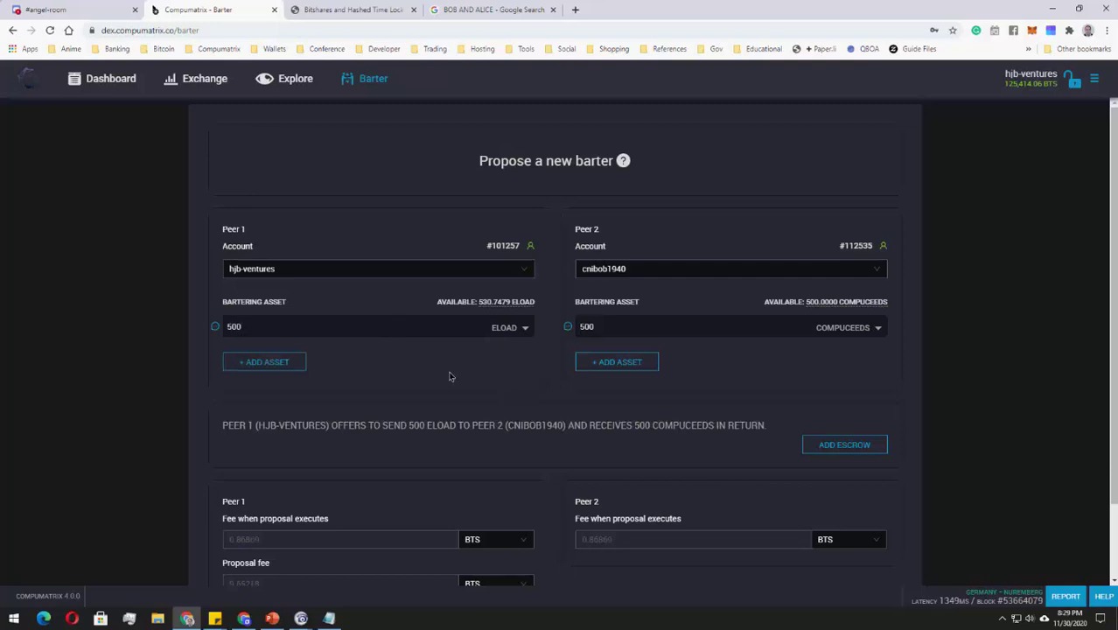
Step: Review the barter summary of 500 ELOAD for 500 COMPUCEEDS and its listed fees
scroll(464, 345, "down", 1)
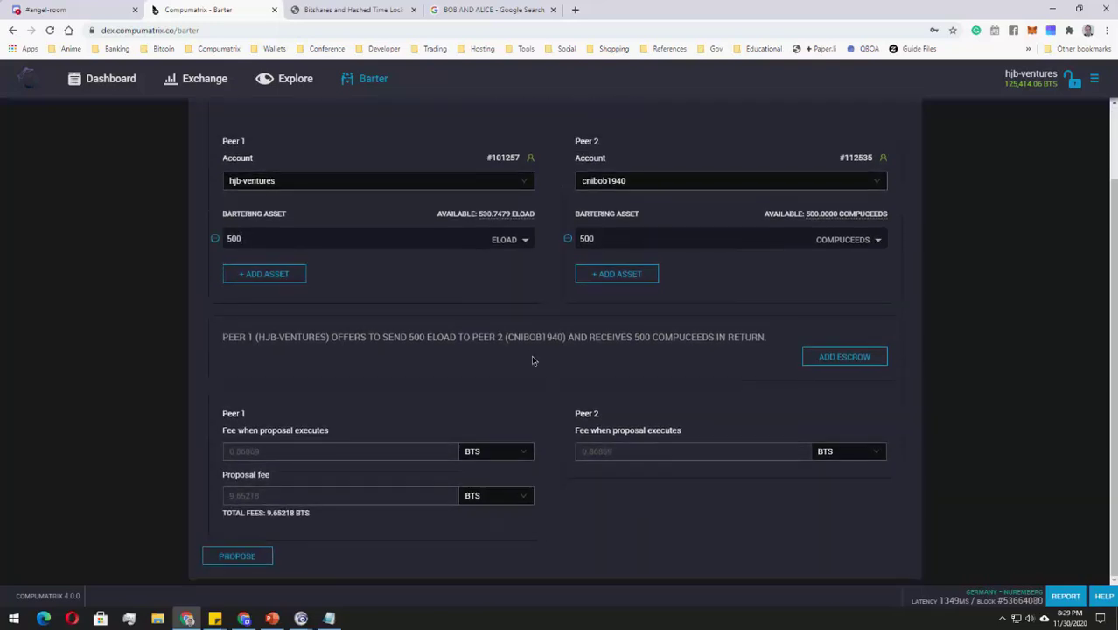
scroll(549, 359, "up", 1)
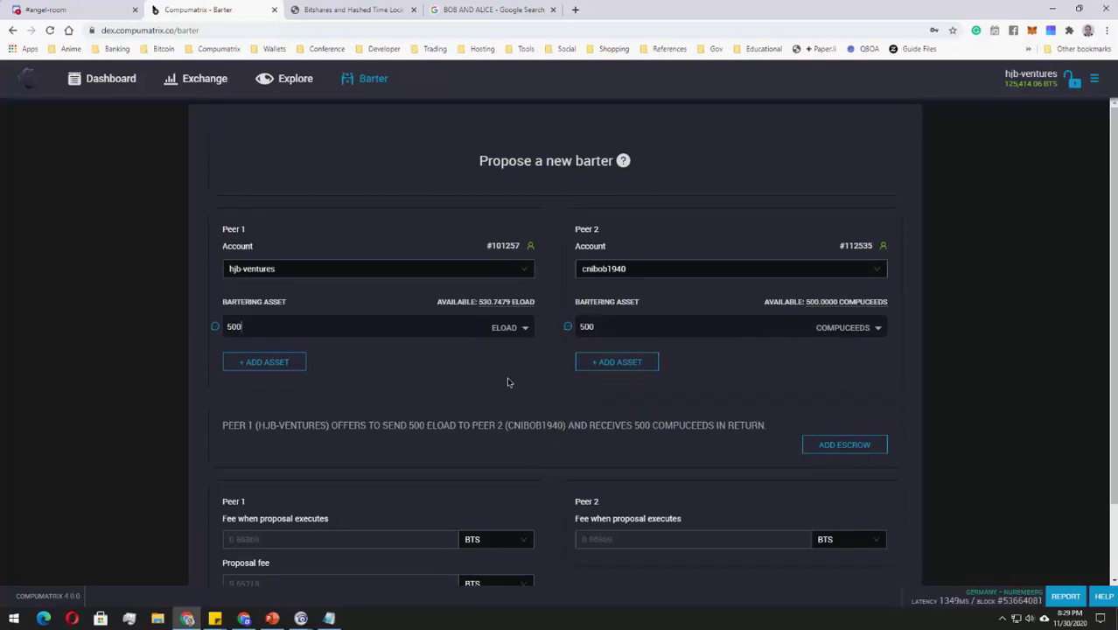
scroll(507, 378, "down", 1)
scroll(507, 378, "up", 1)
scroll(446, 354, "down", 1)
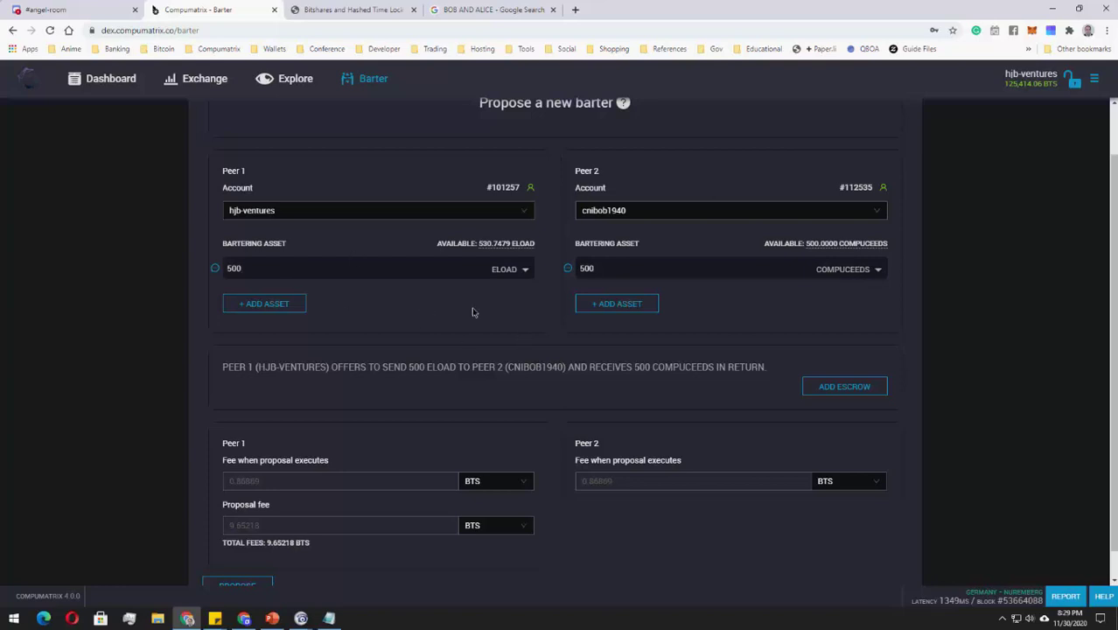
scroll(415, 286, "down", 1)
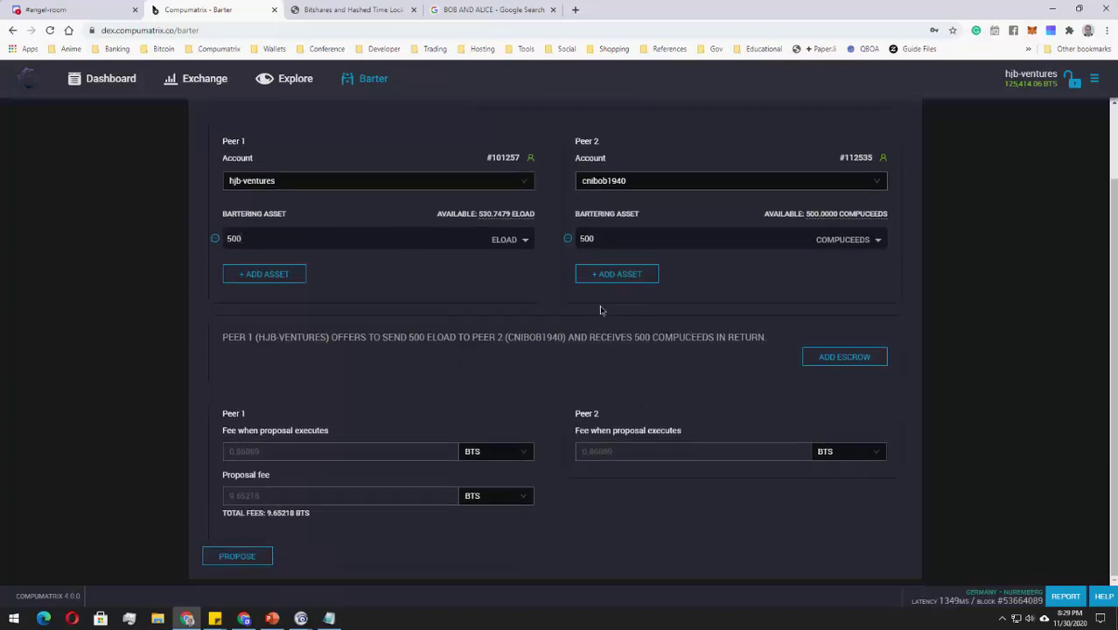
scroll(477, 356, "up", 1)
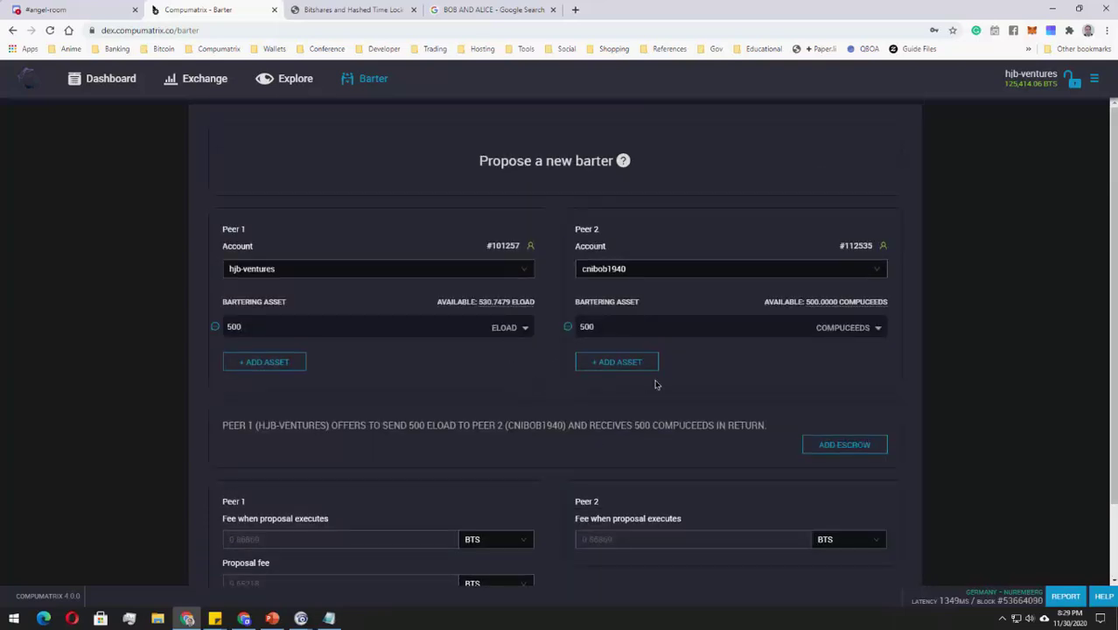
Step: Add an escrow and set the platform's own 'comp' account as the escrowing account
left_click(838, 448)
scroll(445, 446, "down", 1)
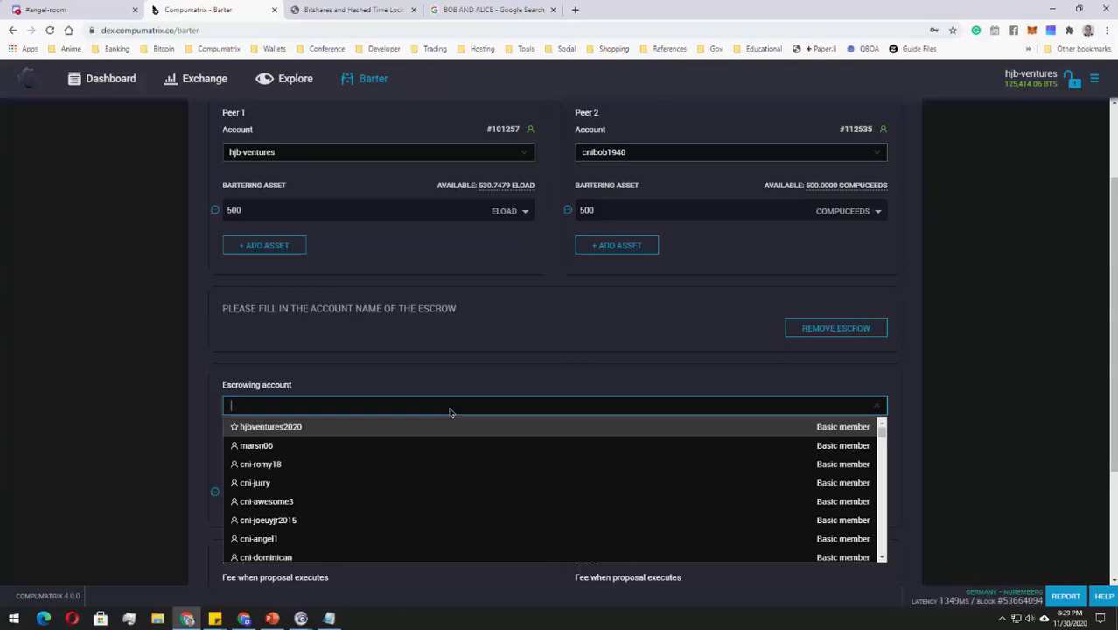
type("s")
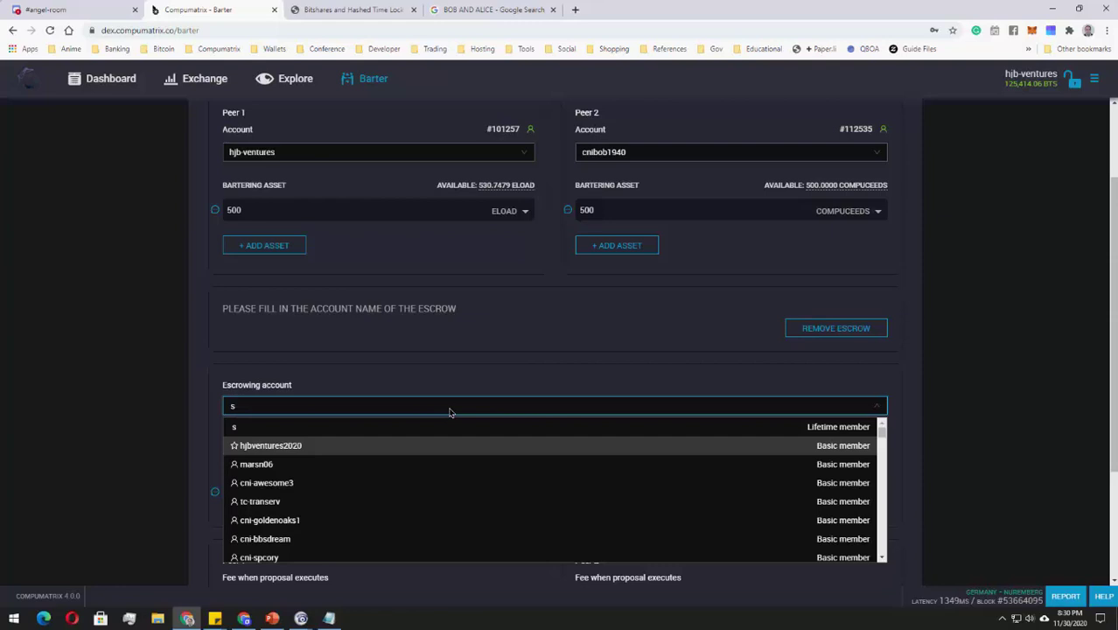
key("BackSpace")
type("comp")
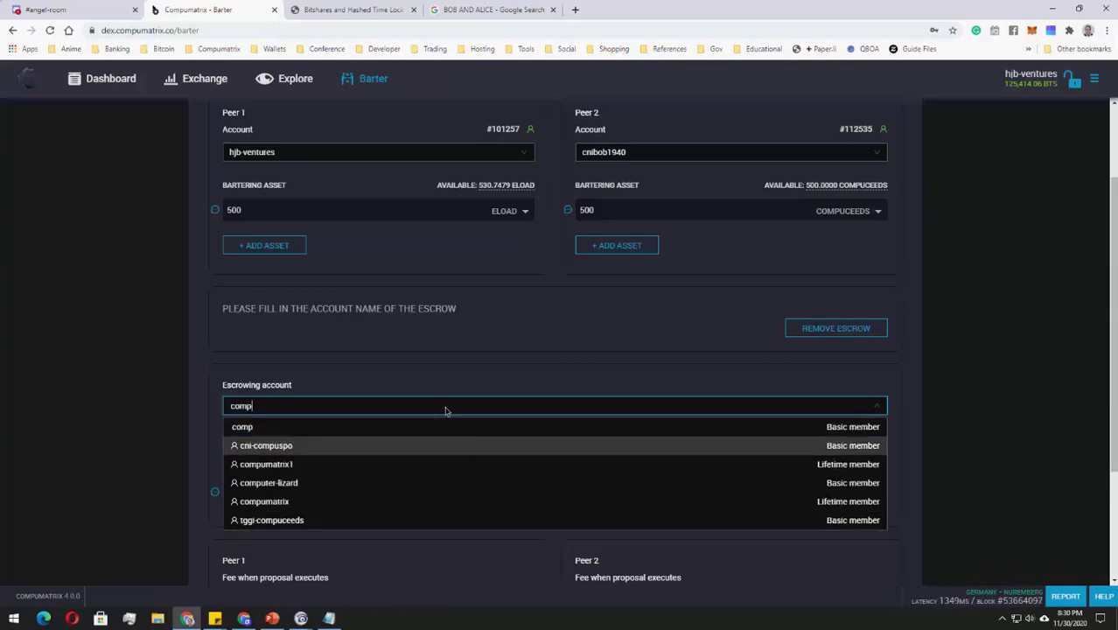
left_click(342, 504)
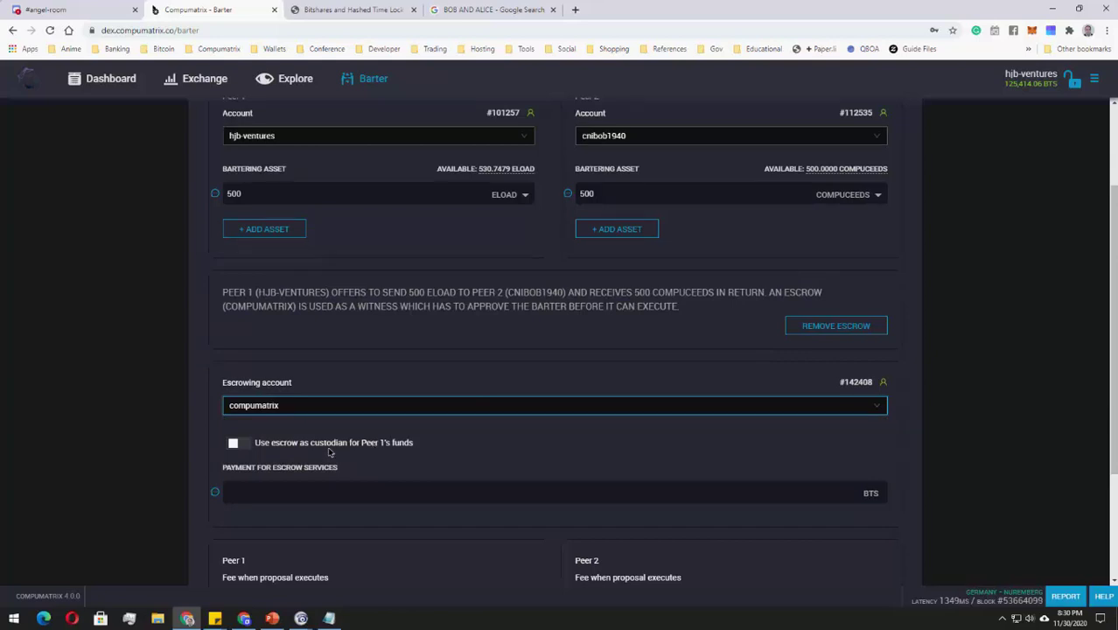
Step: Review the escrow terms and the Create Proposal confirmation showing the 9.95616 BTS fee
mouse_move(327, 450)
mouse_move(374, 494)
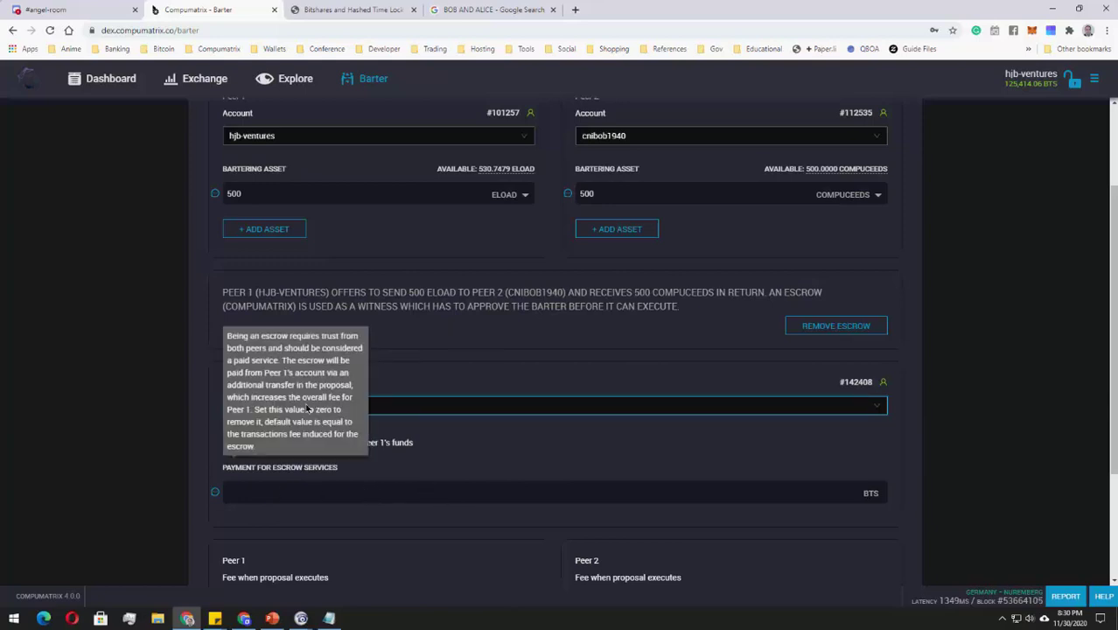
scroll(431, 464, "down", 2)
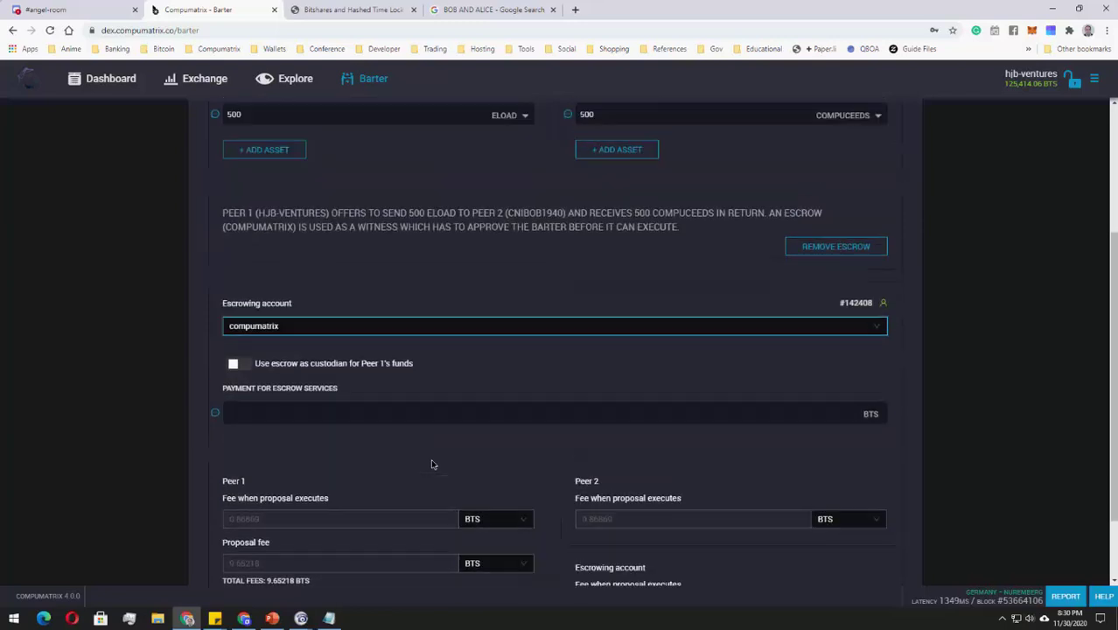
scroll(399, 442, "up", 3)
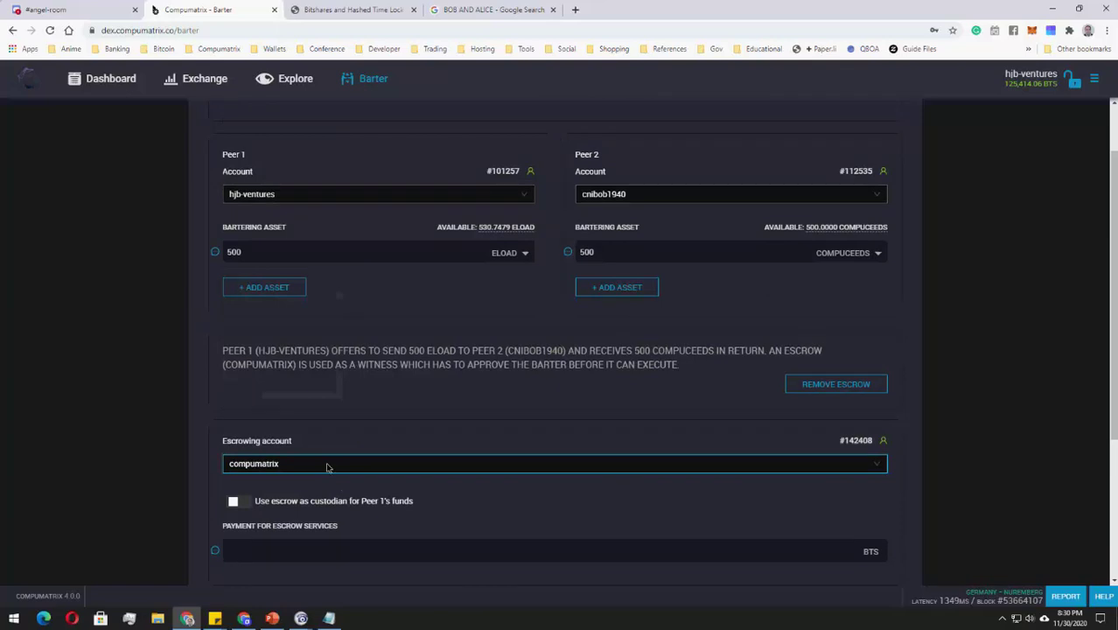
scroll(340, 481, "down", 2)
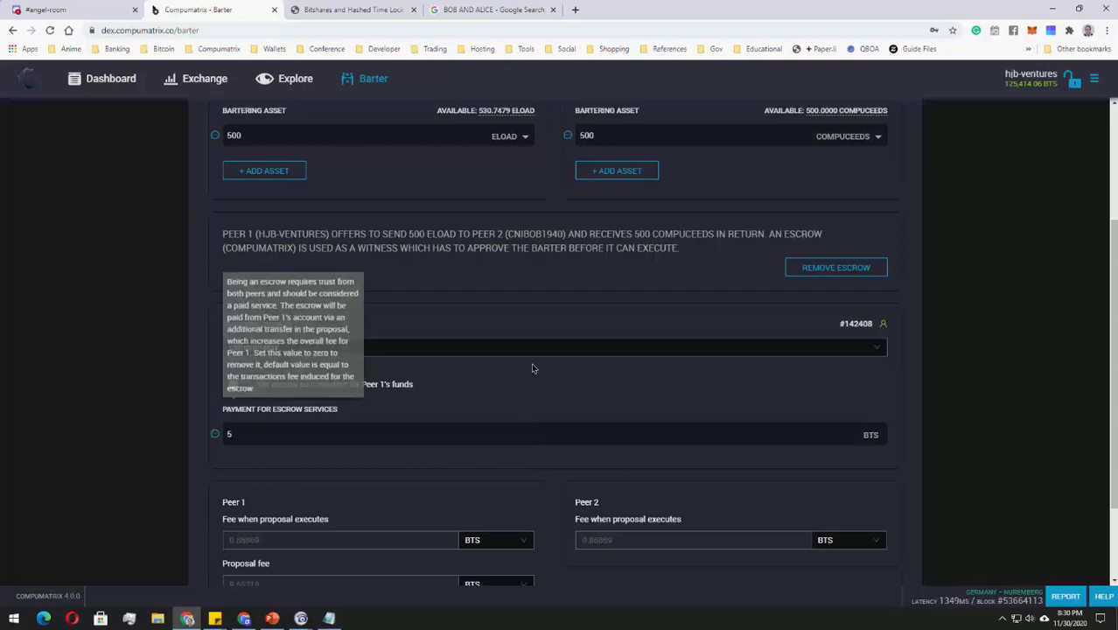
scroll(505, 402, "down", 2)
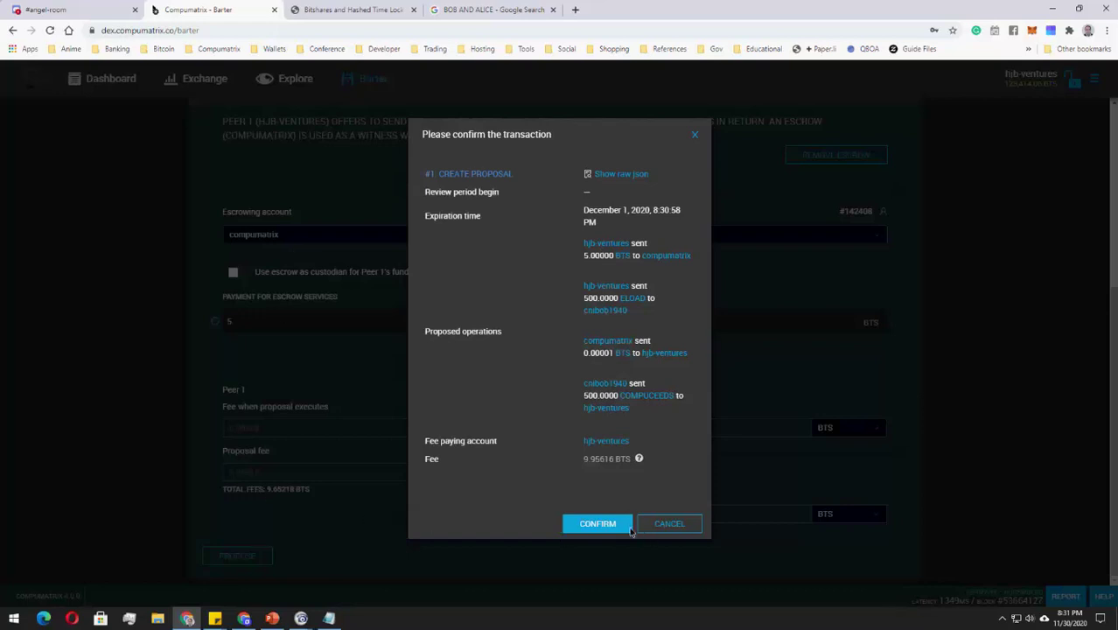
left_click(667, 523)
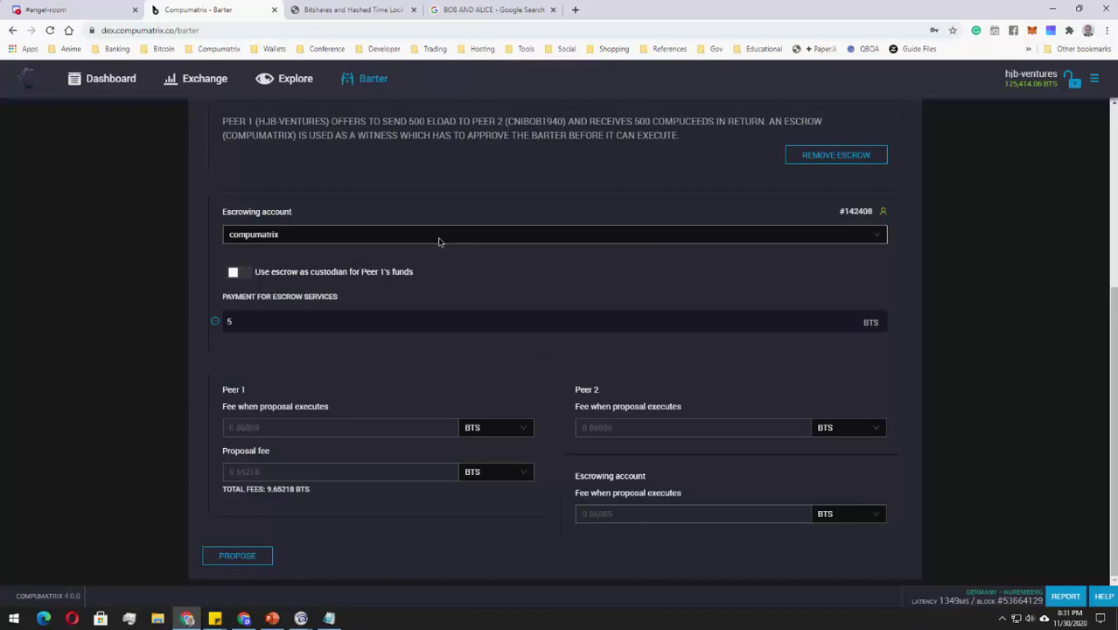
Step: Remove the escrow and select the updated proposal fee of 9.82891 BTS
scroll(491, 339, "up", 2)
scroll(491, 341, "down", 1)
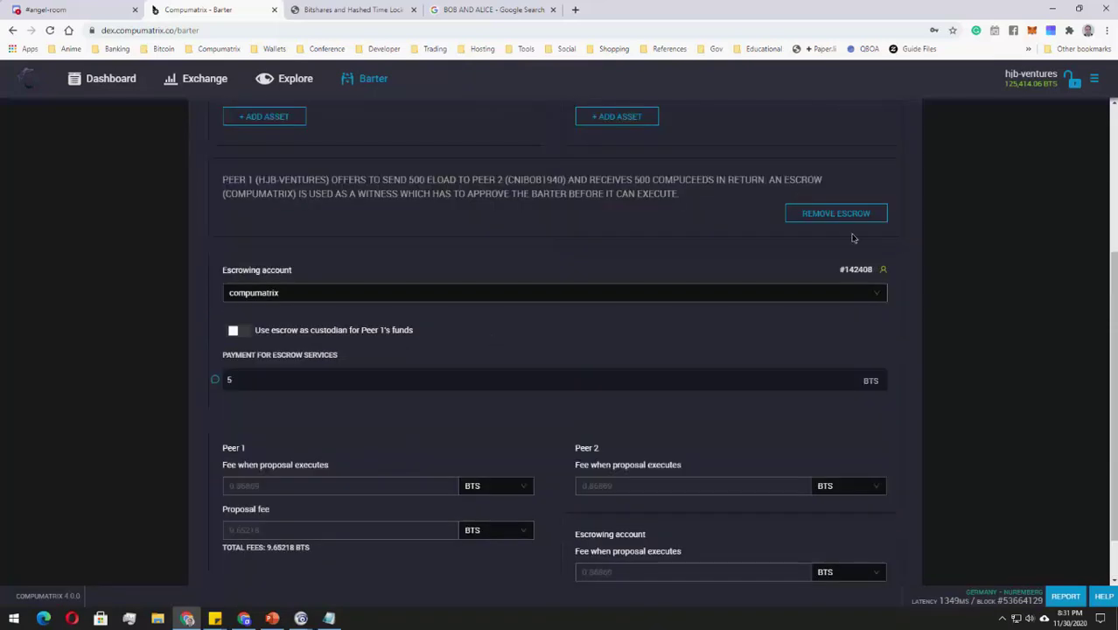
left_click(842, 215)
scroll(520, 358, "up", 1)
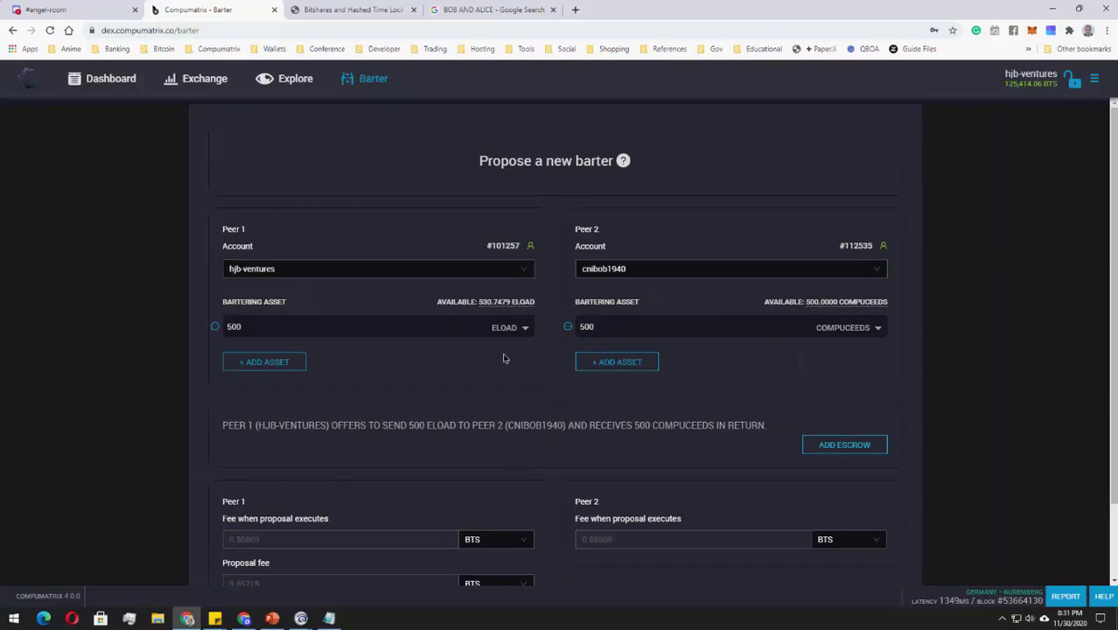
scroll(456, 391, "down", 1)
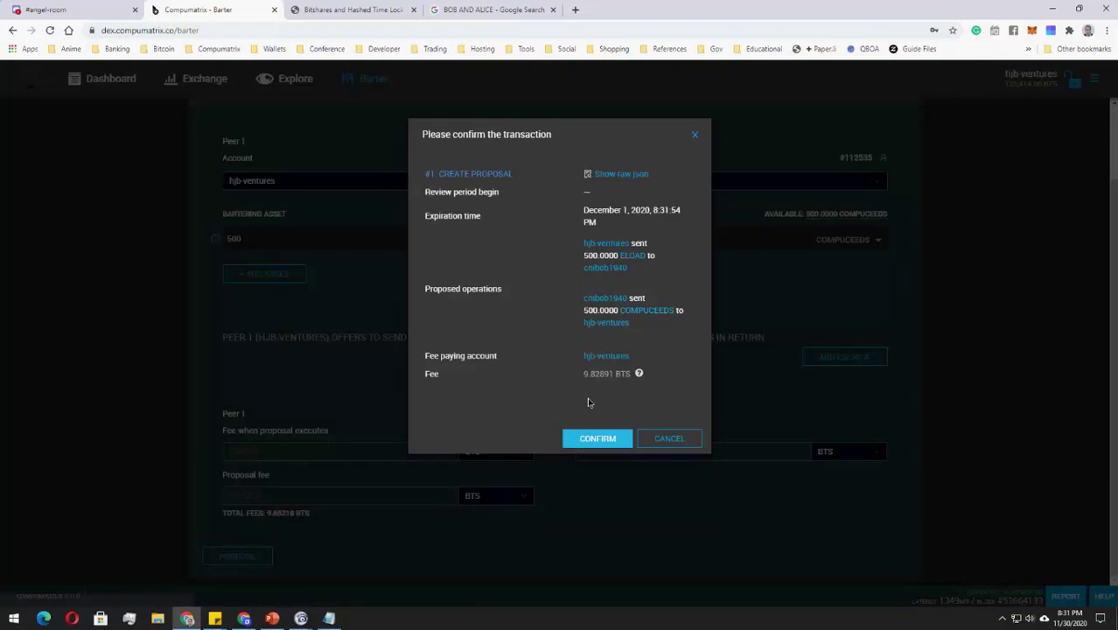
left_click_drag(589, 374, 624, 376)
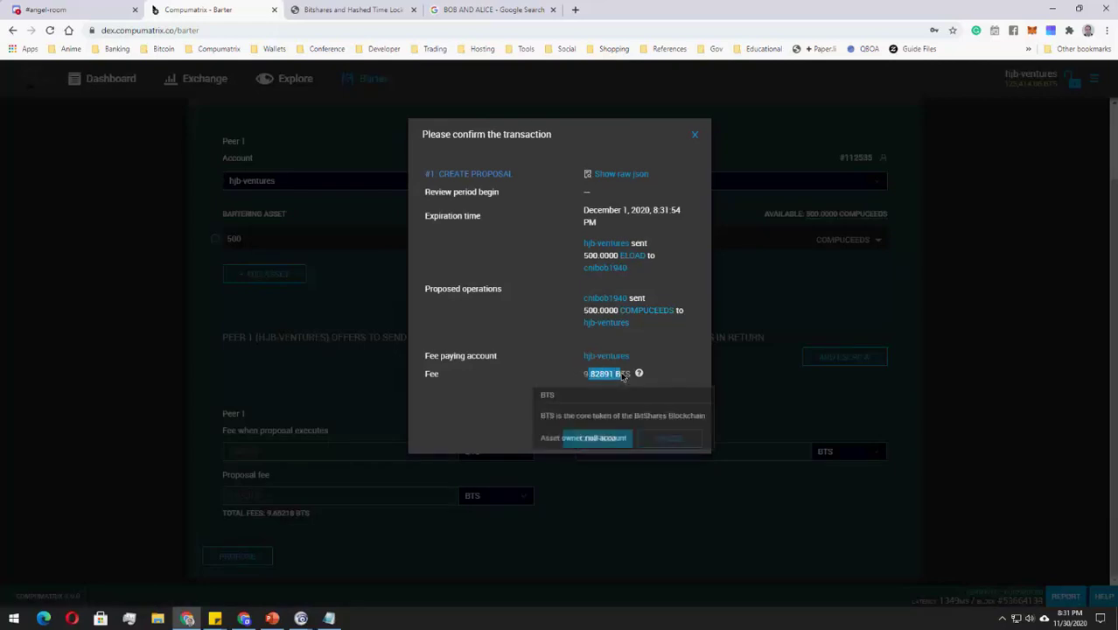
double_click(594, 375)
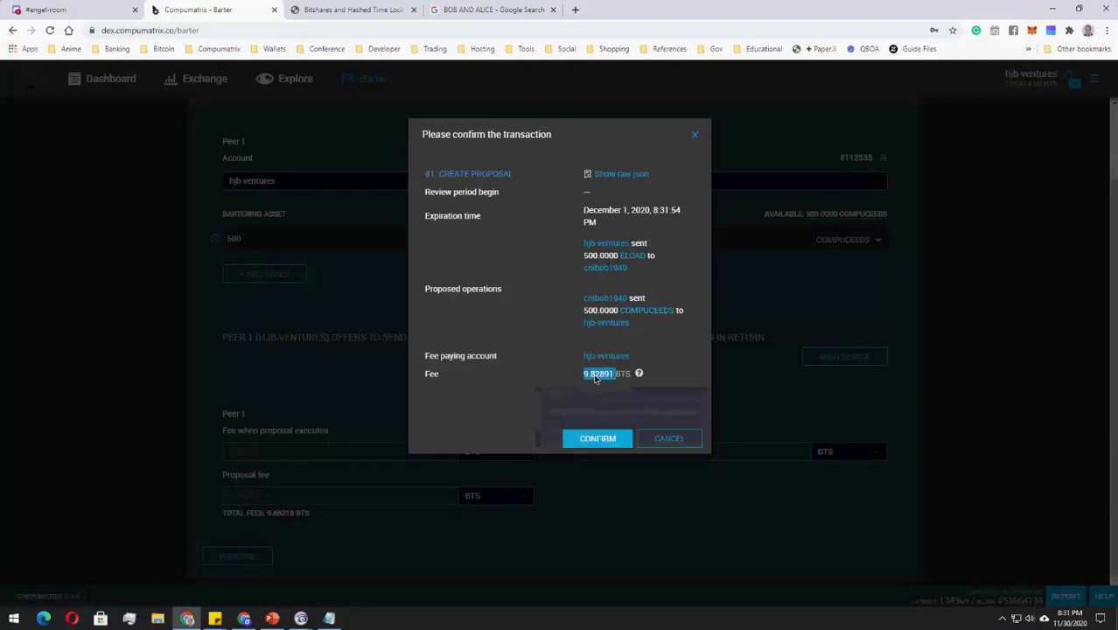